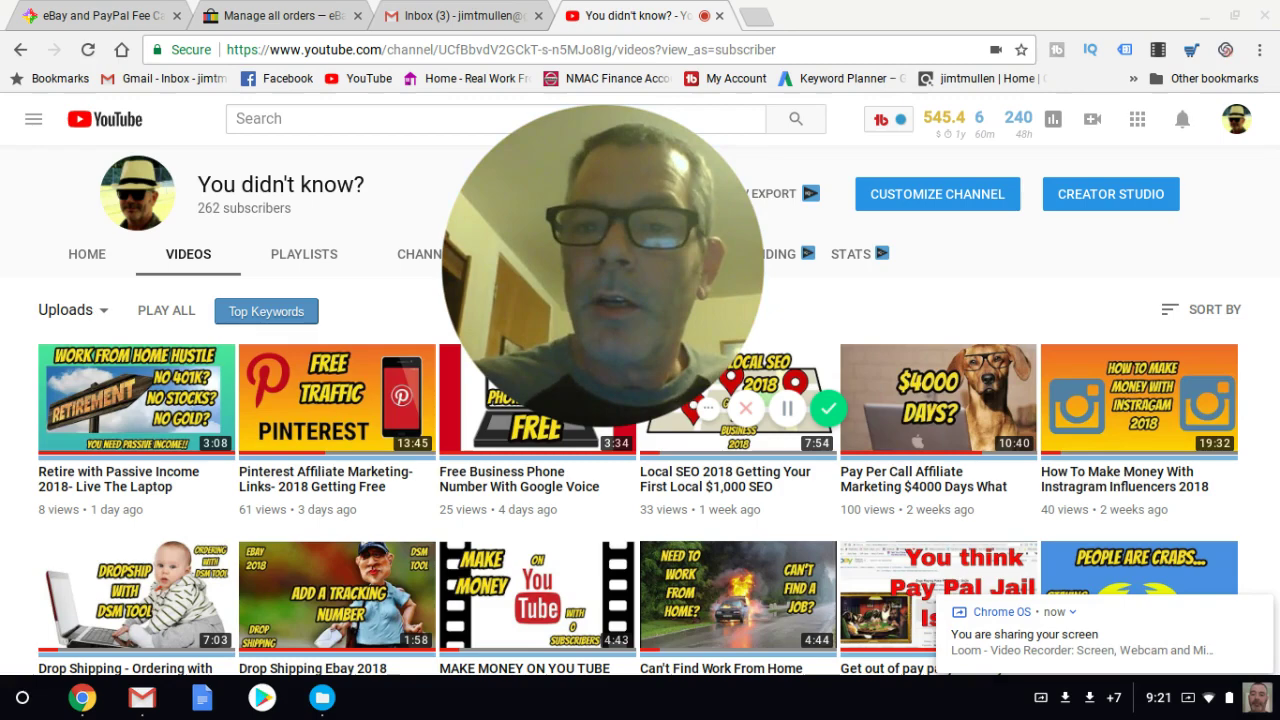
# - Switch to Gmail, open the eBay 'Sale confirmed: Baby Playpen 8 Panel...' email and review its sale details
pyautogui.hotkey('ctrl', '3')
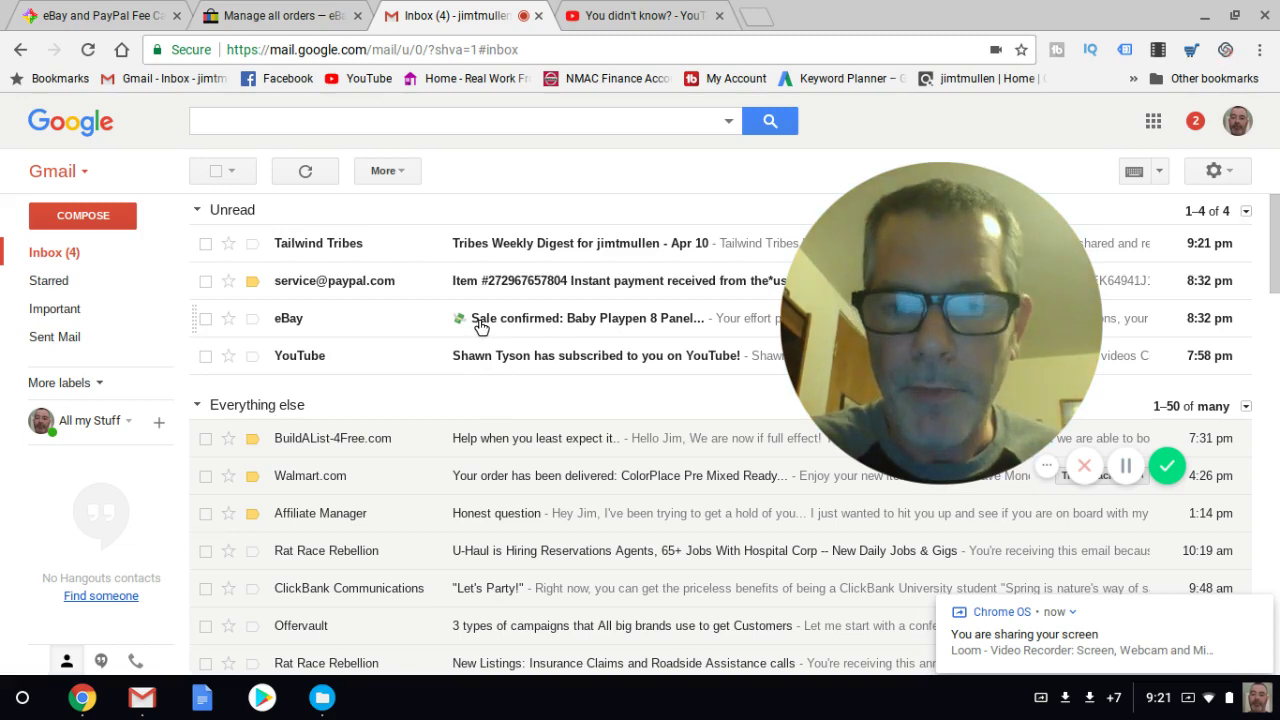
pyautogui.click(480, 326)
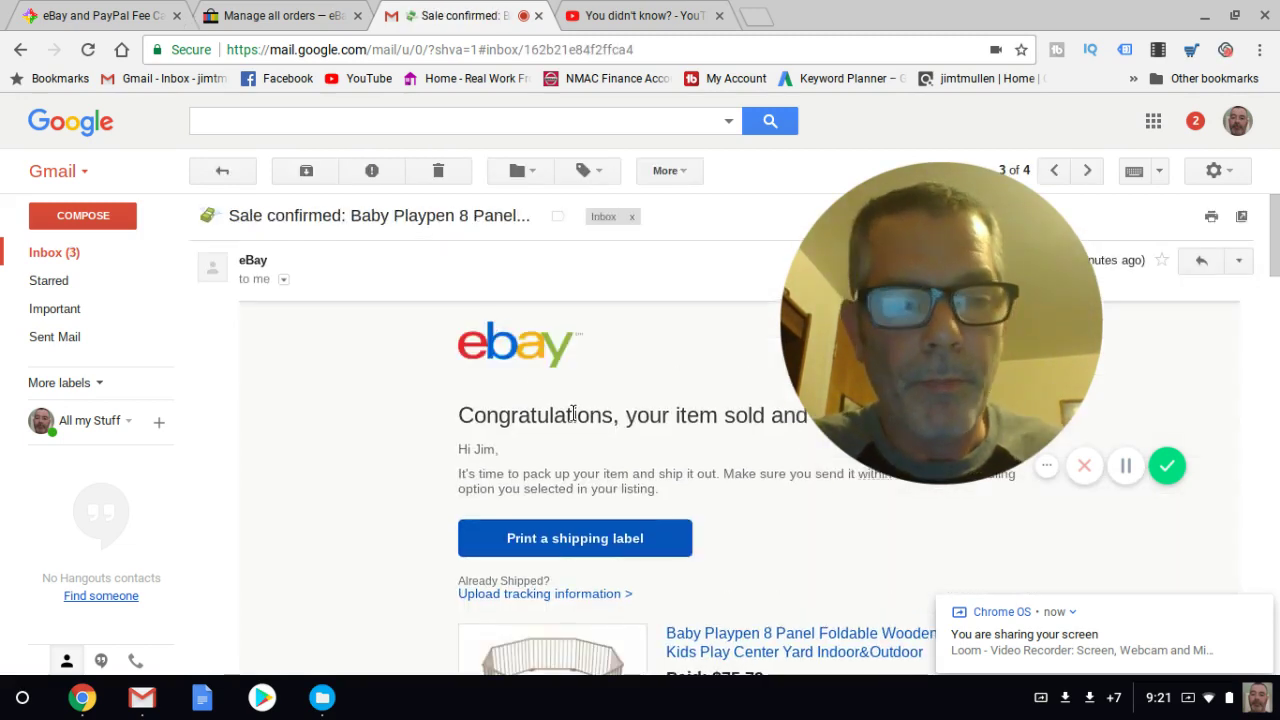
pyautogui.scroll(-4, 573, 413)
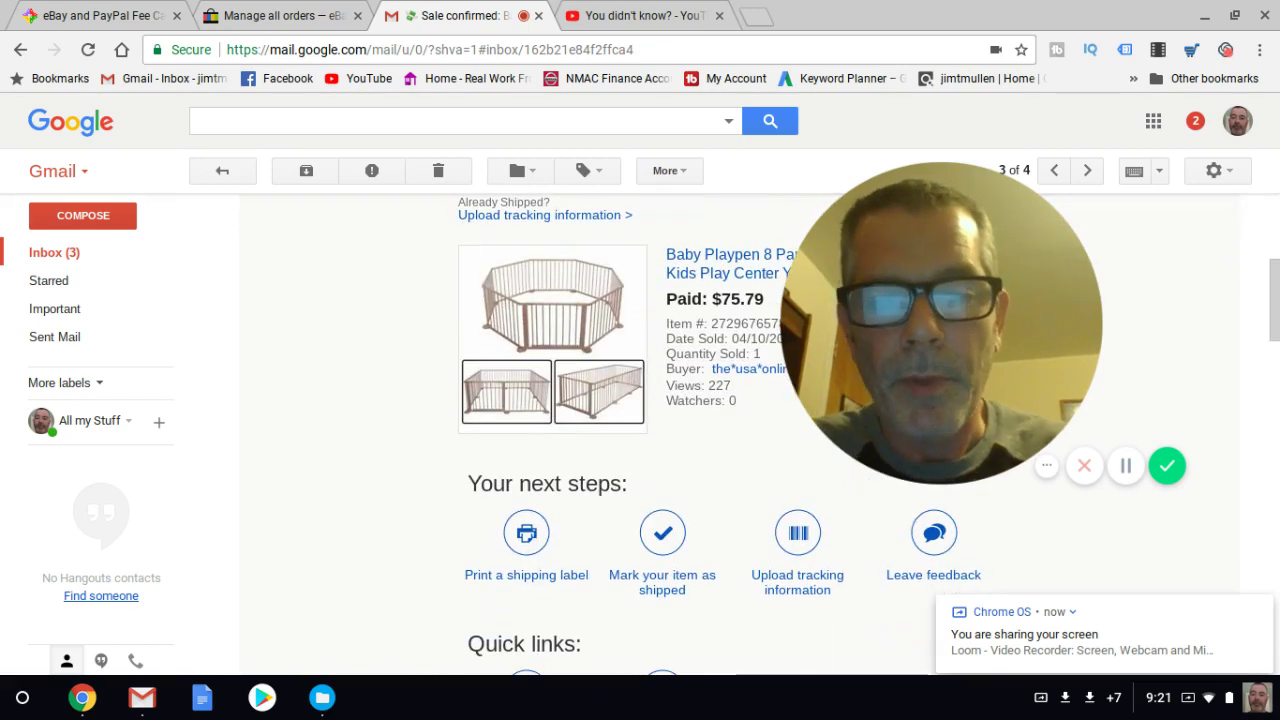
pyautogui.scroll(2, 573, 413)
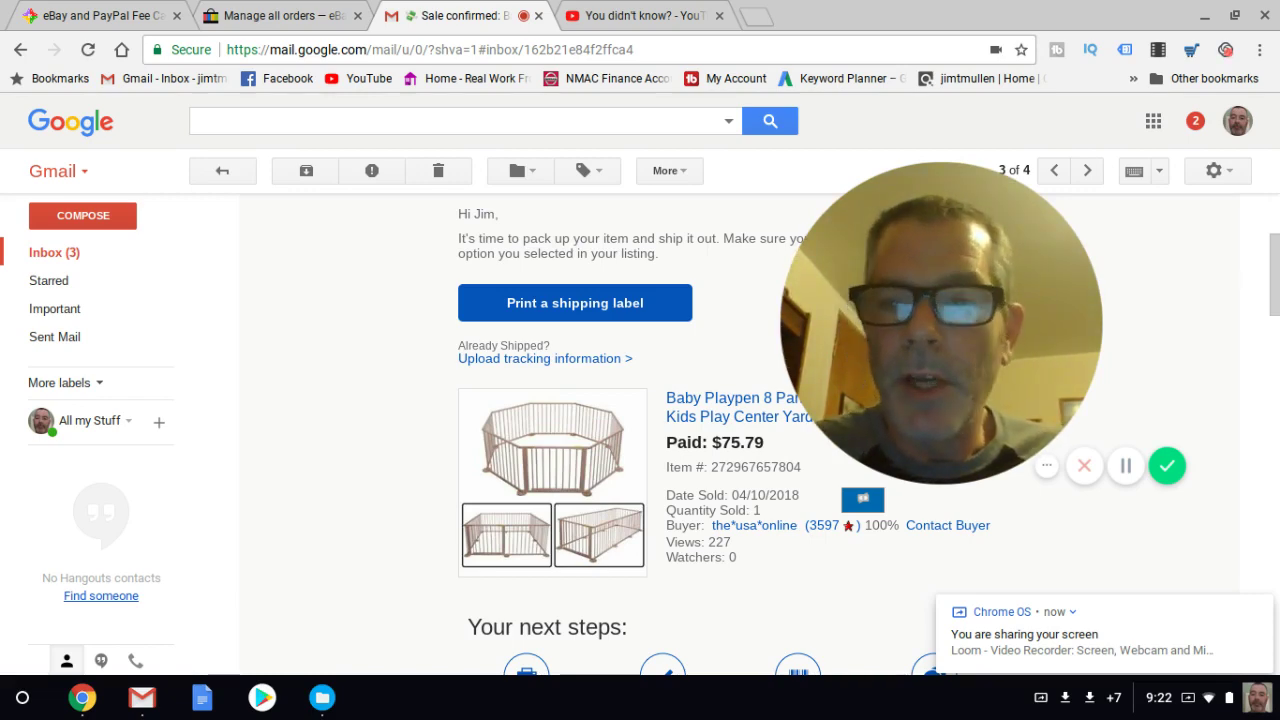
# - Switch to the eBay and PayPal fee calculator and review the fees and net profit for the sale
pyautogui.hotkey('ctrl', '1')
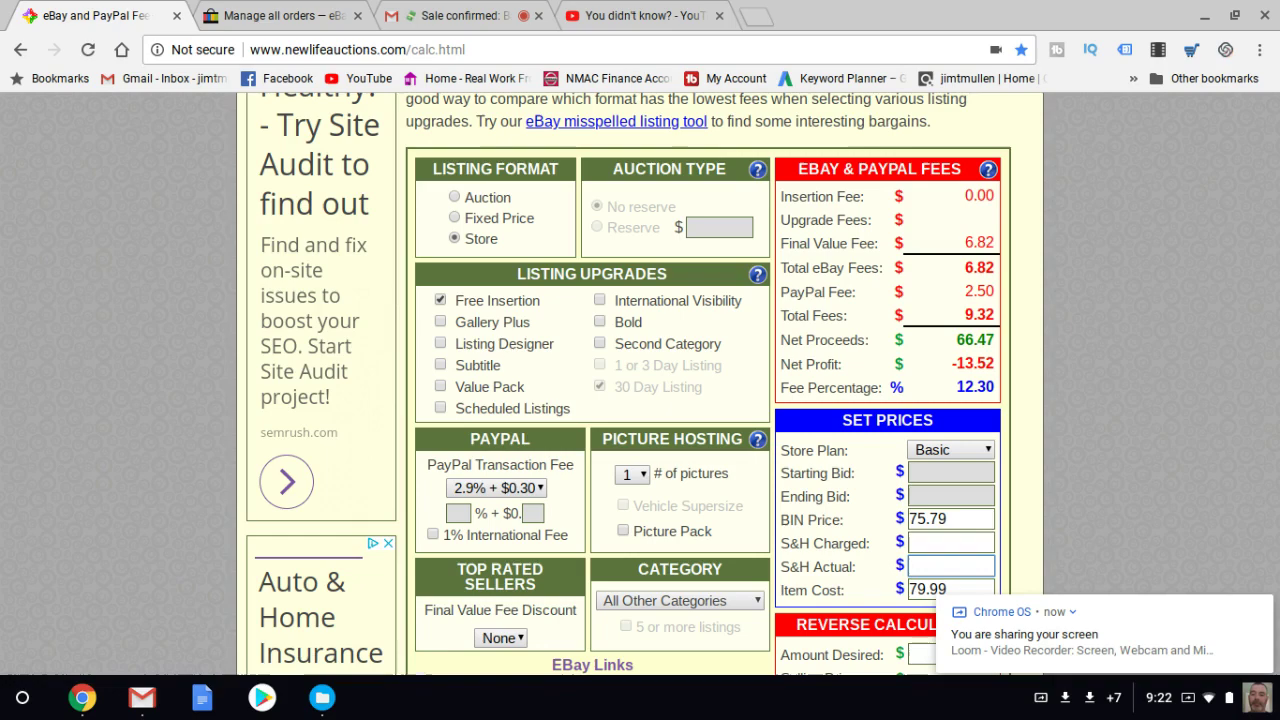
pyautogui.scroll(-1, 640, 380)
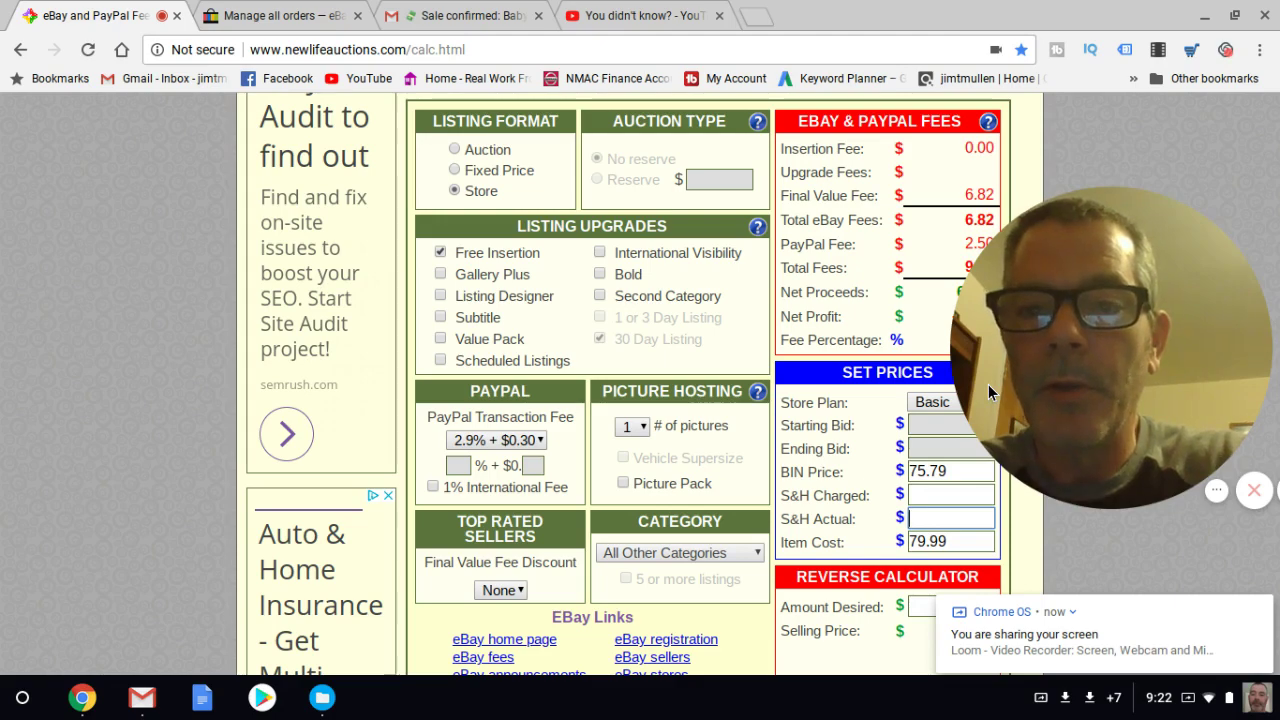
# - Return to the sale confirmation email and open the eBay contact form for the playpen's buyer
pyautogui.hotkey('ctrl', '3')
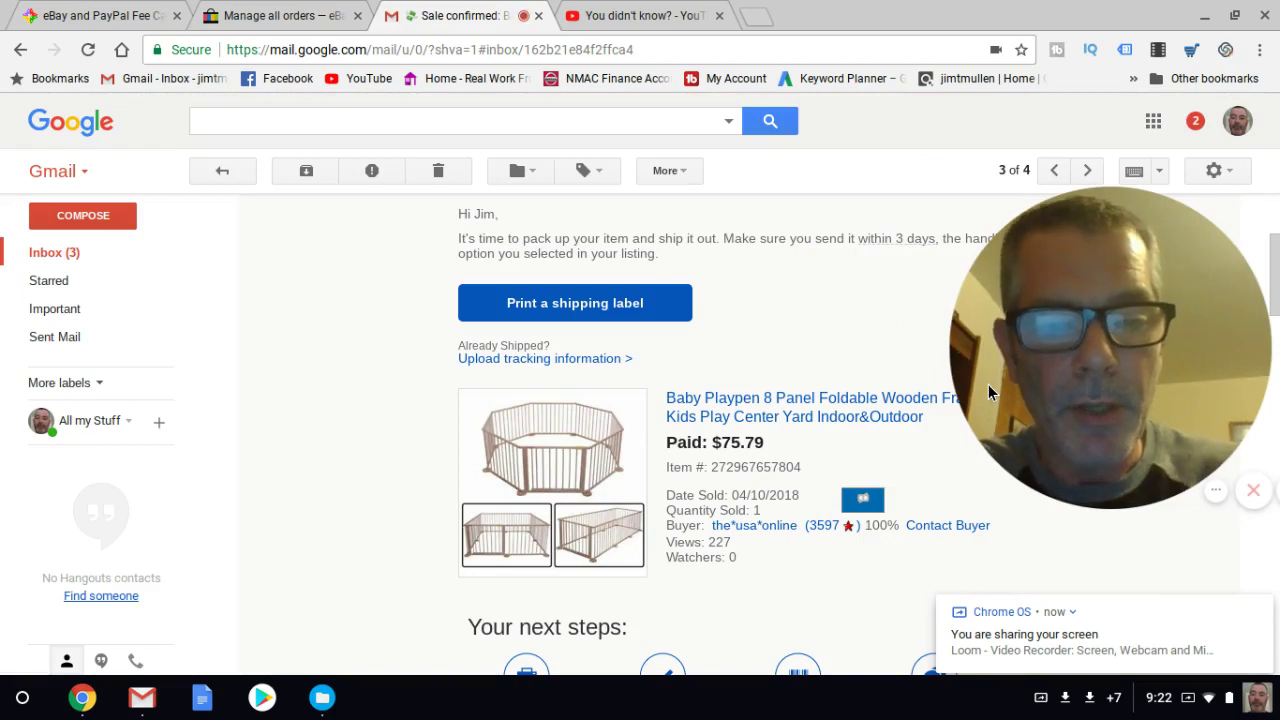
pyautogui.click(988, 393)
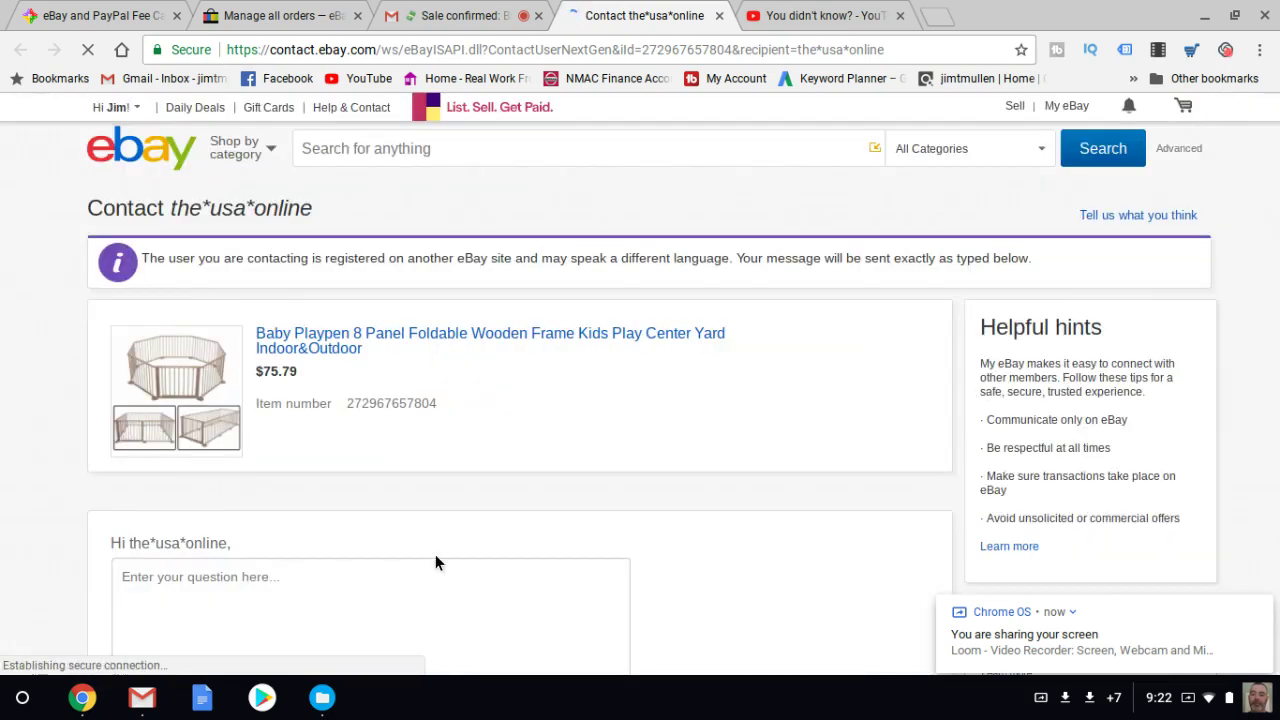
# - Begin the message to the buyer with 'Sorry to inform you but your item was damaged'
pyautogui.click(136, 584)
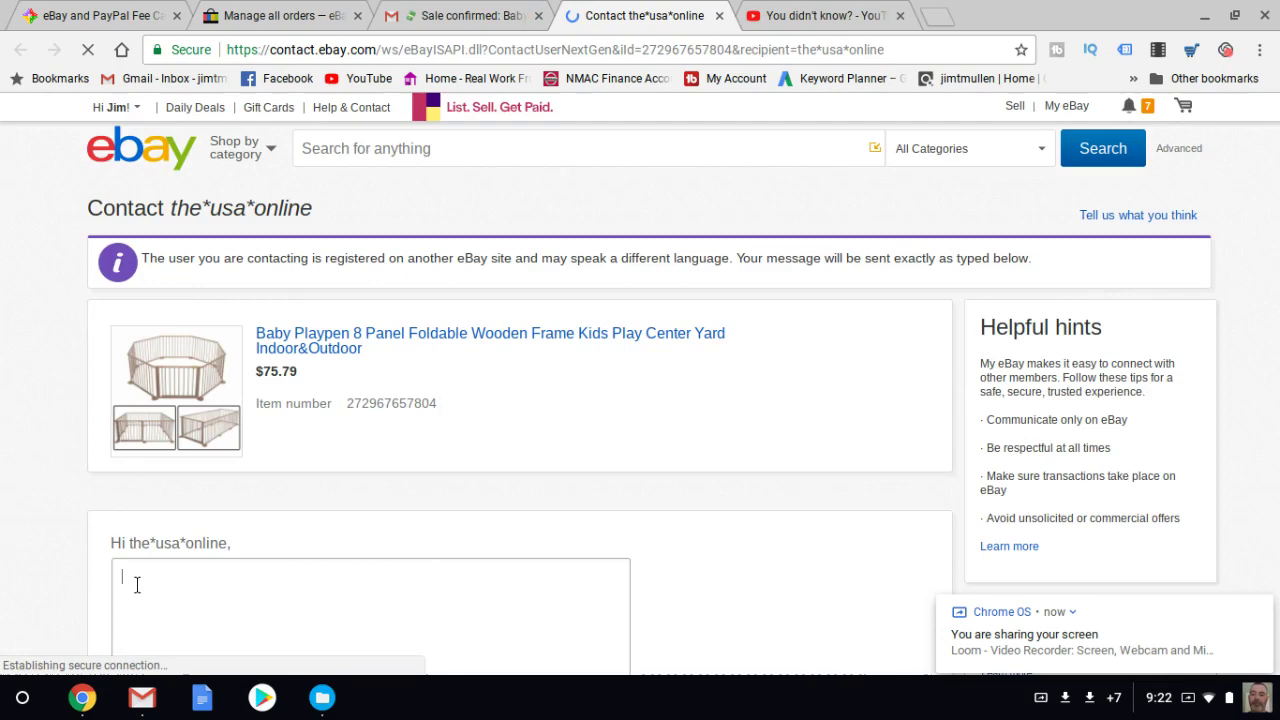
pyautogui.write('Sorr')
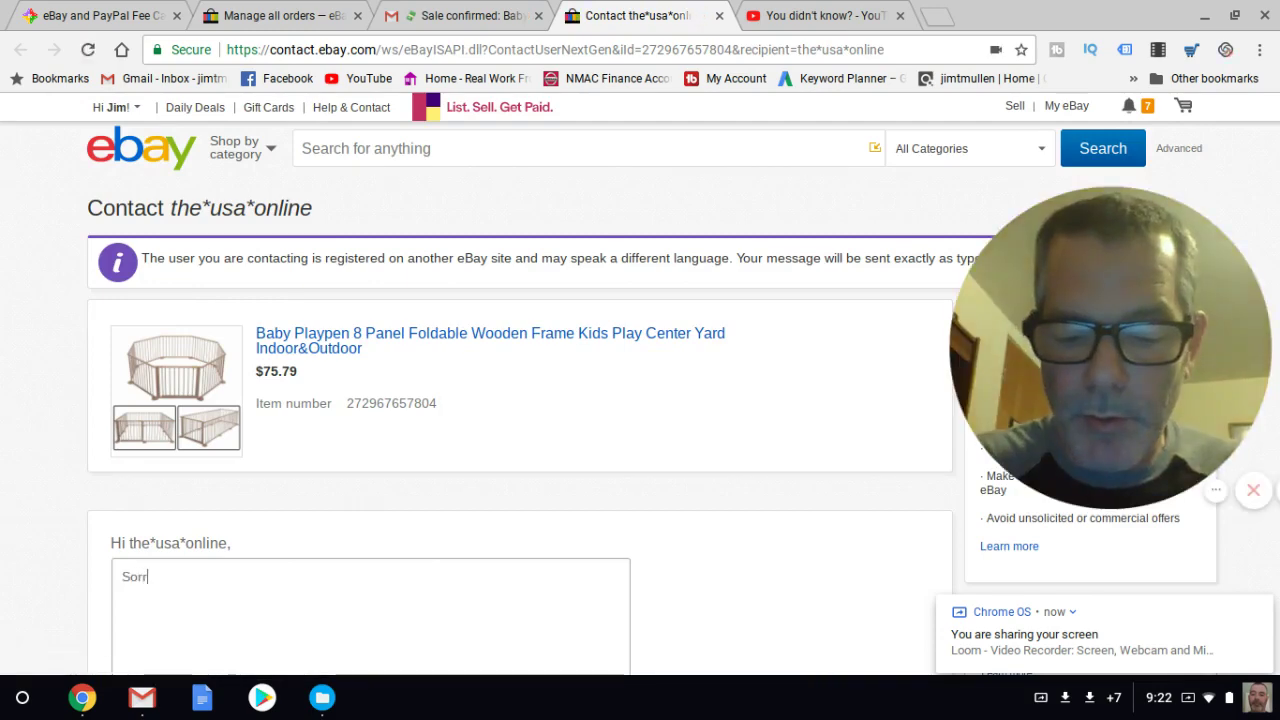
pyautogui.write('y to')
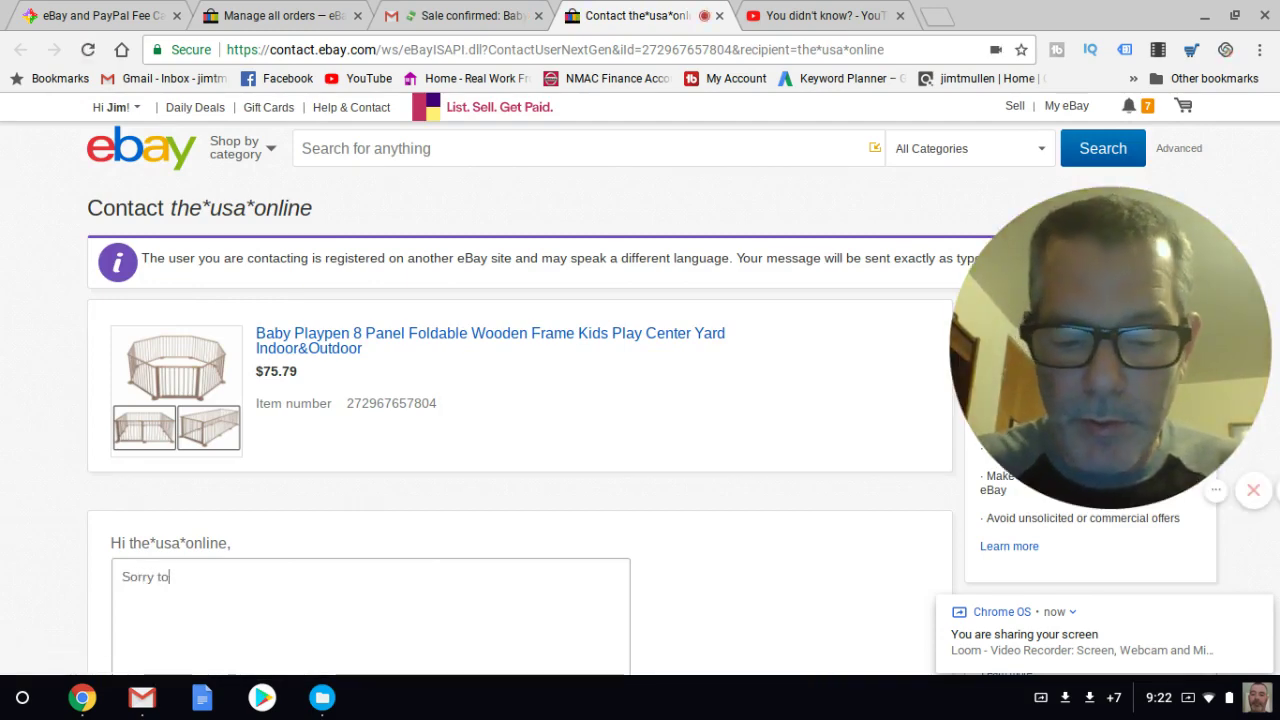
pyautogui.write(' in')
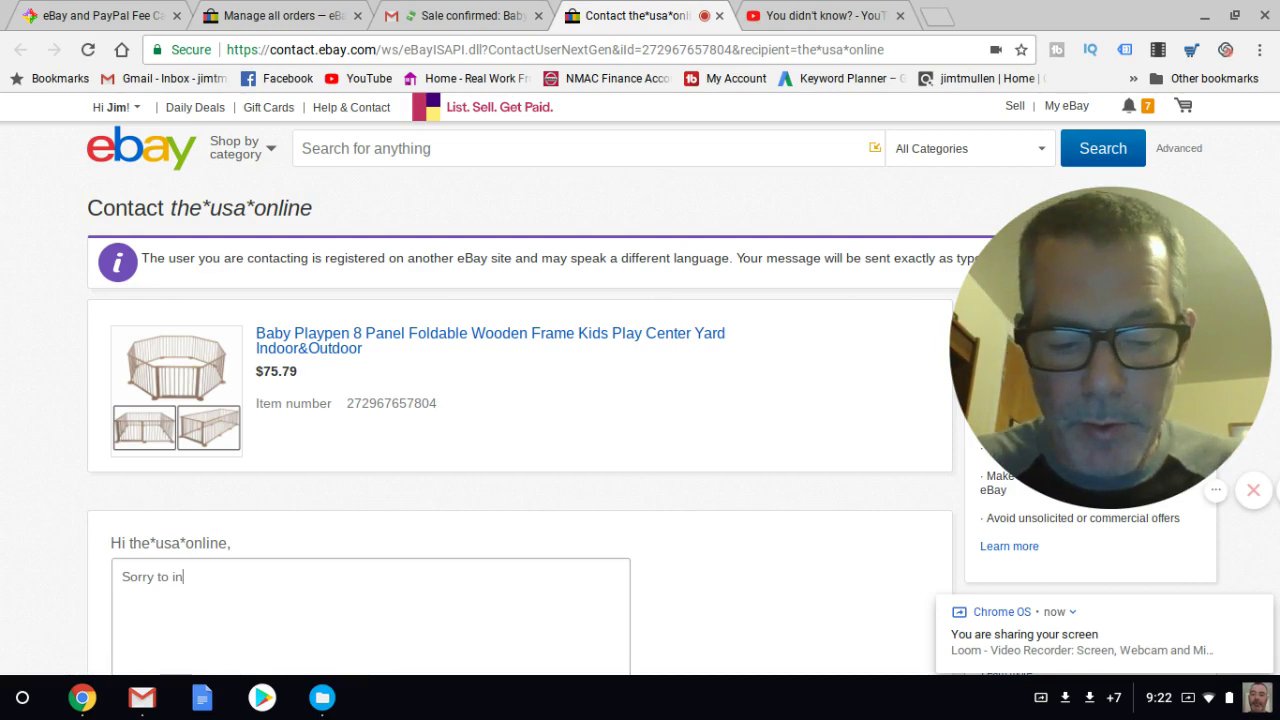
pyautogui.write('form you')
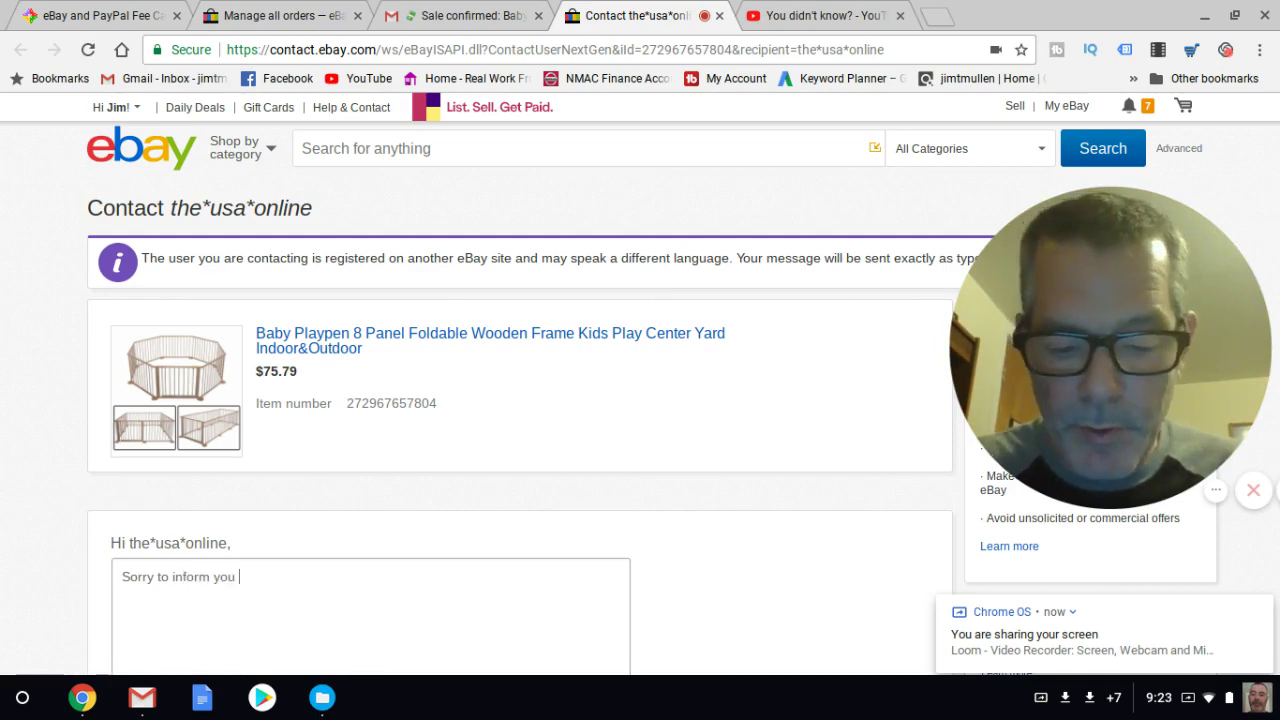
pyautogui.write(' but y')
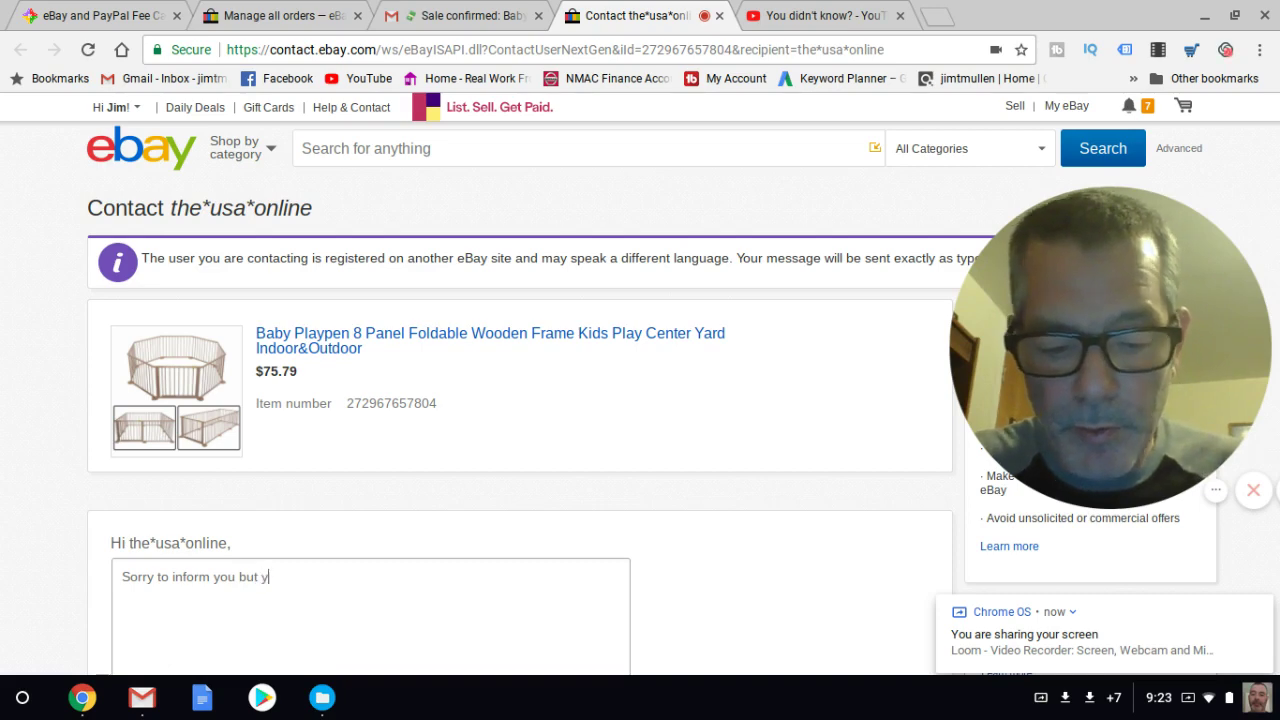
pyautogui.write('our i')
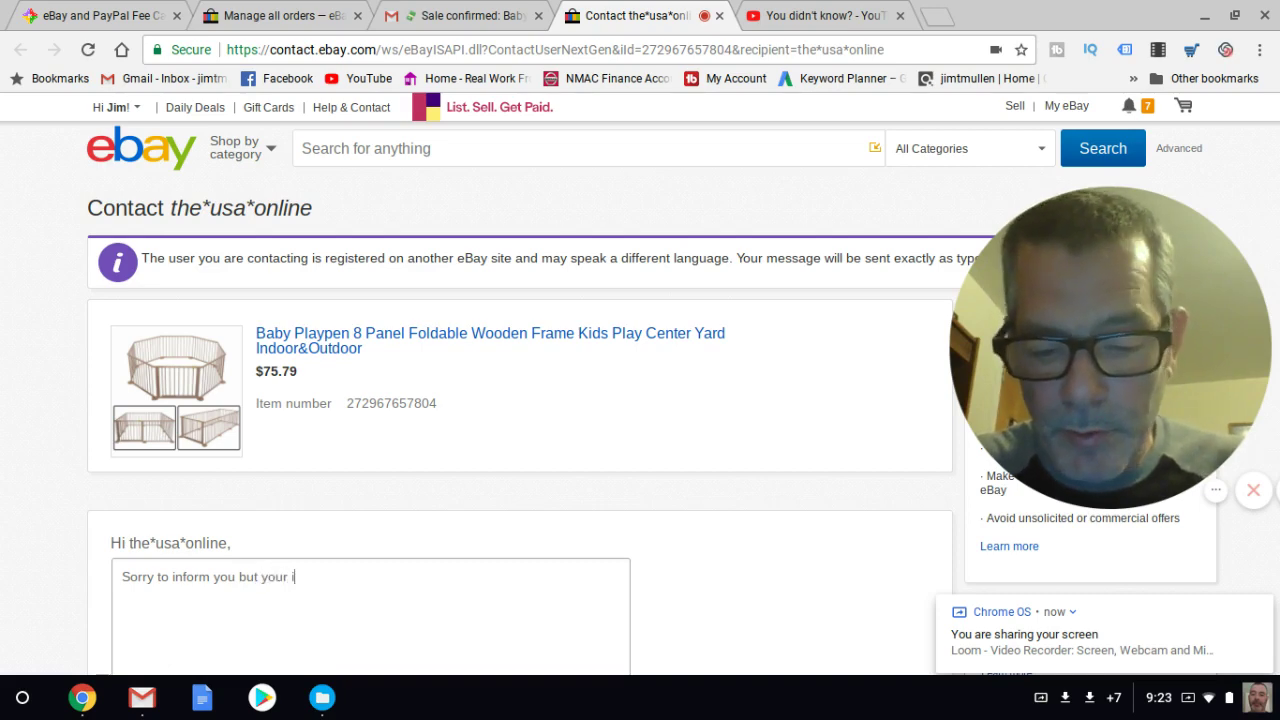
pyautogui.write('tem')
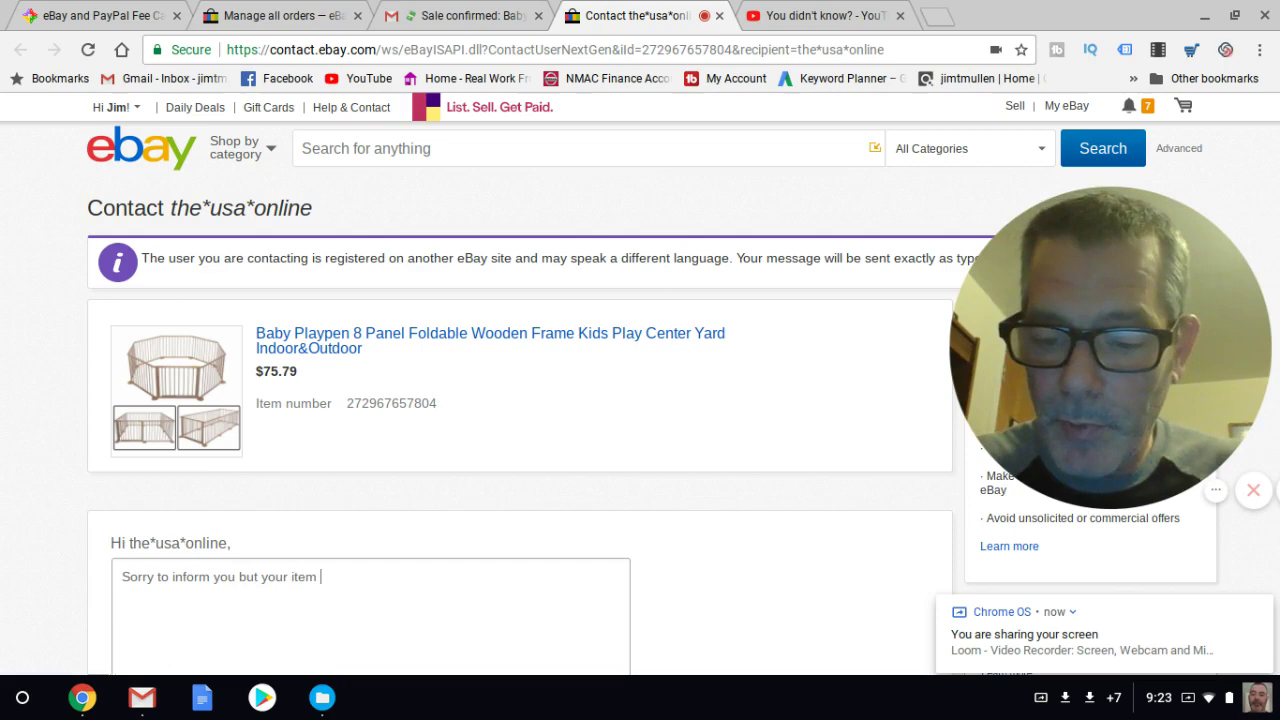
pyautogui.write(' was da')
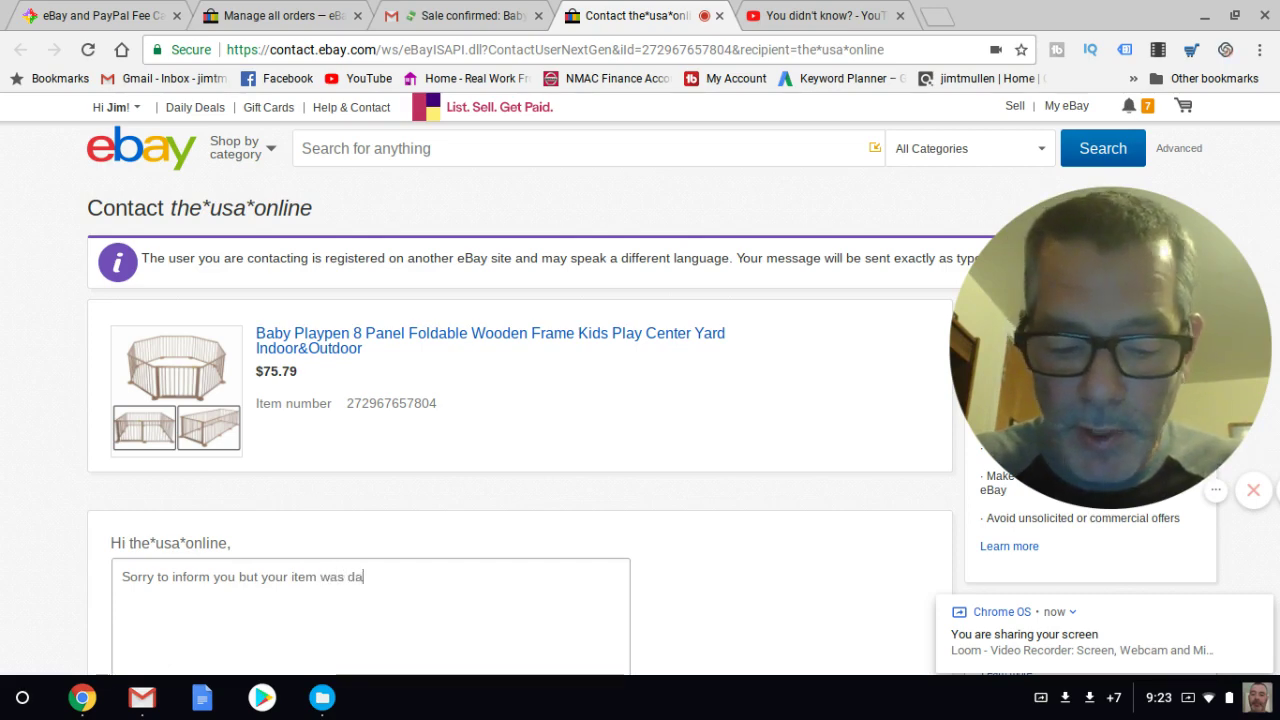
pyautogui.write('maged')
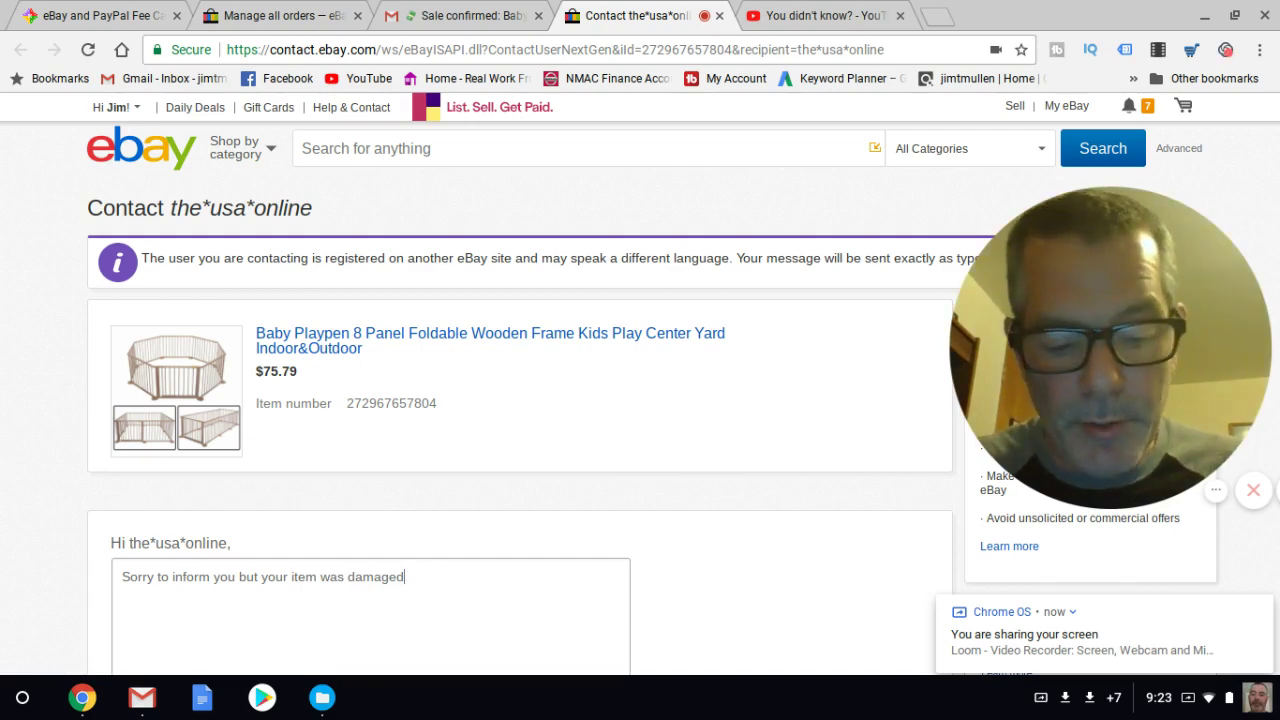
# - Continue the buyer message with ', I will see as for a replacement but cannot'
pyautogui.write(', I w')
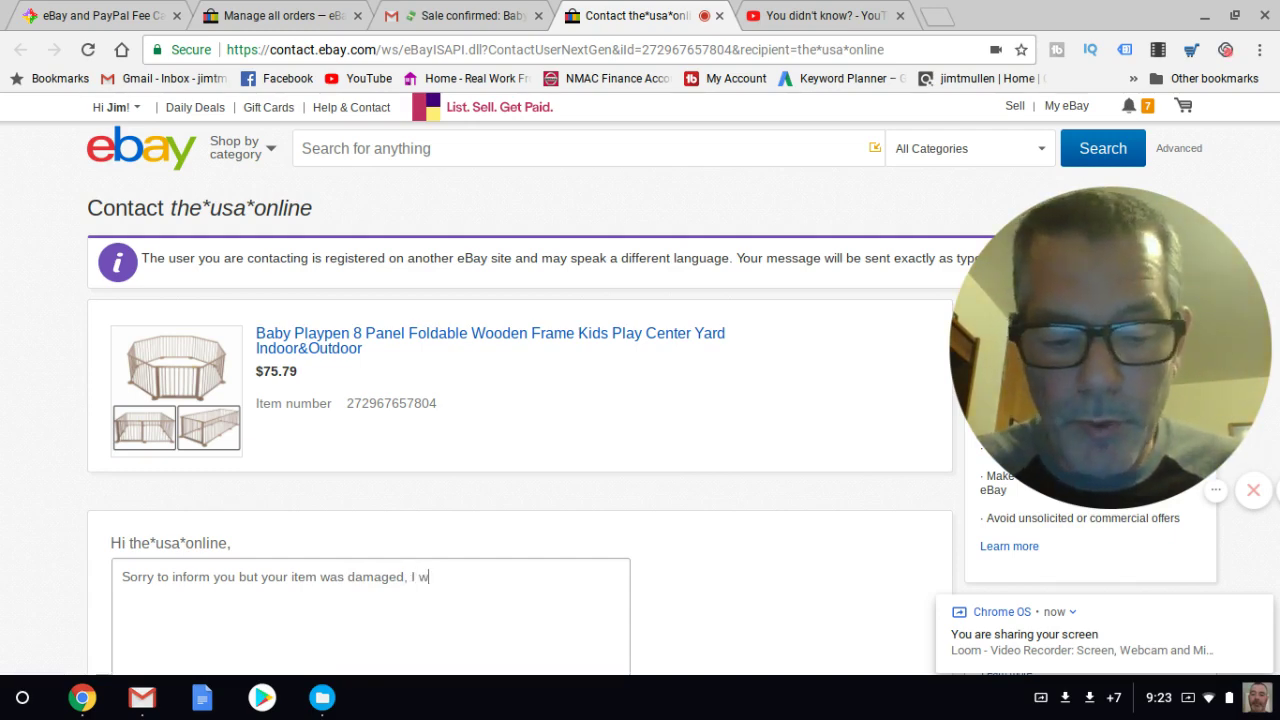
pyautogui.write('ill ')
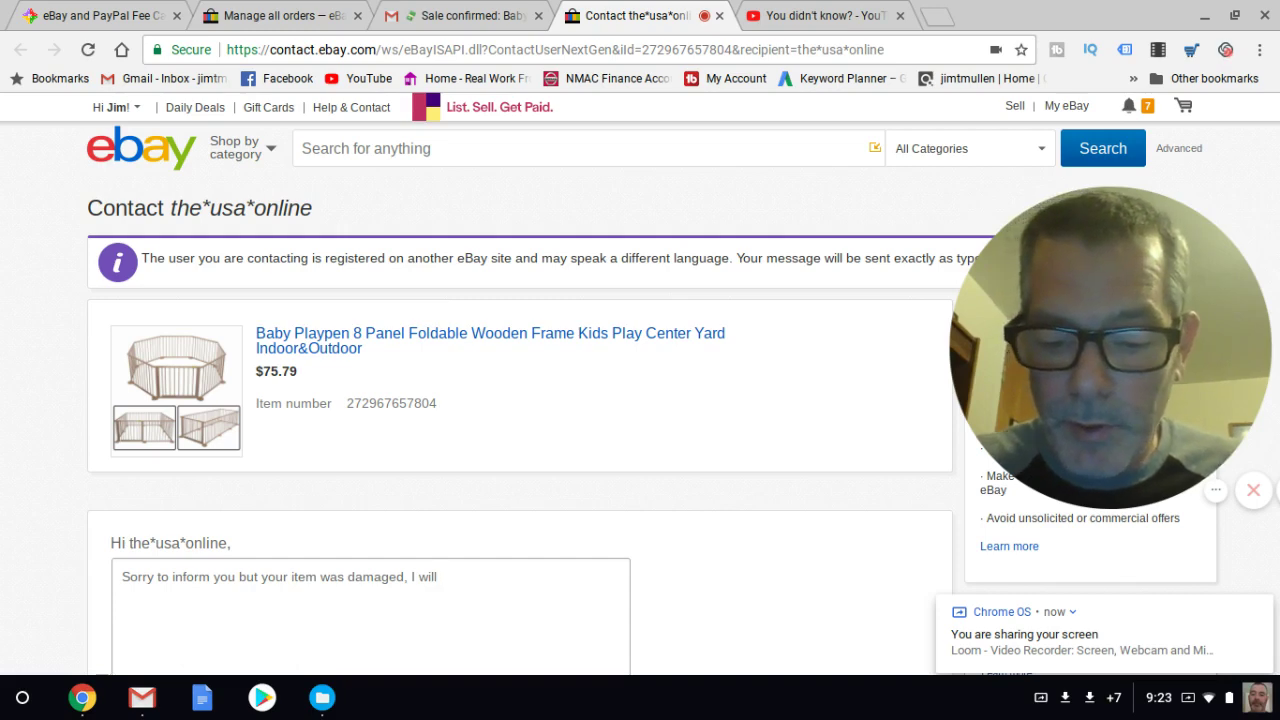
pyautogui.write('see ')
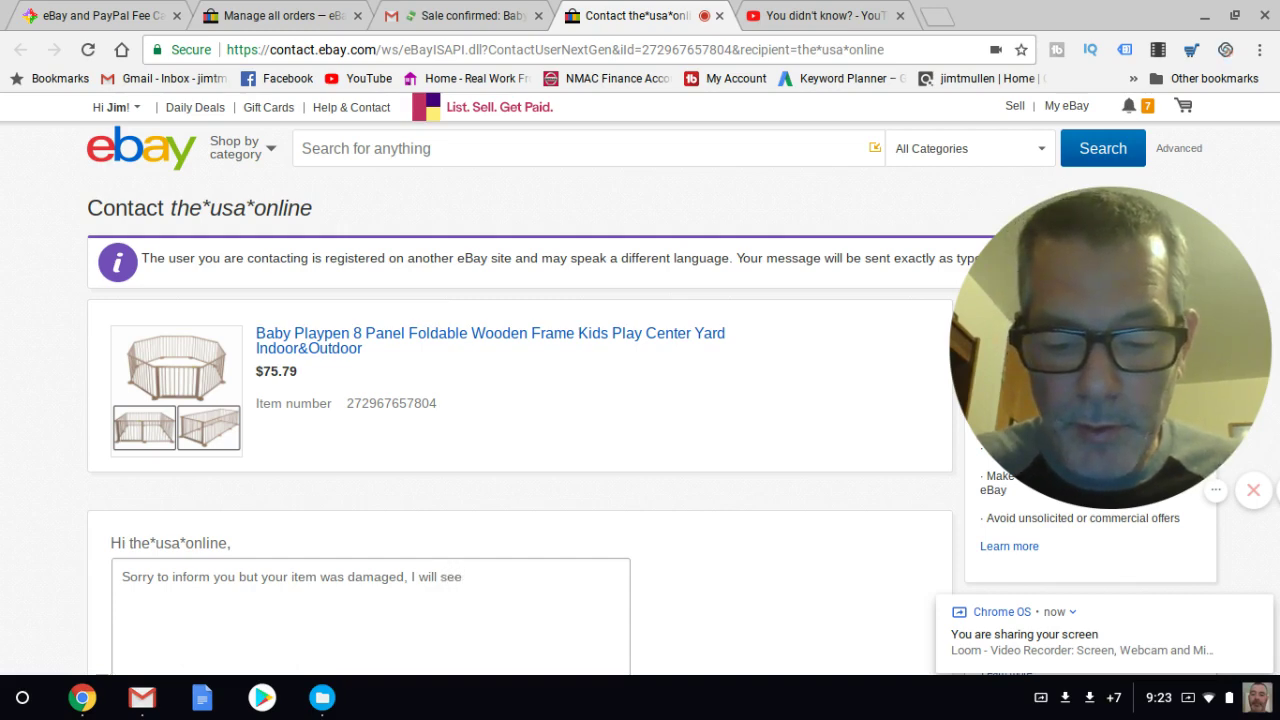
pyautogui.write('as fo')
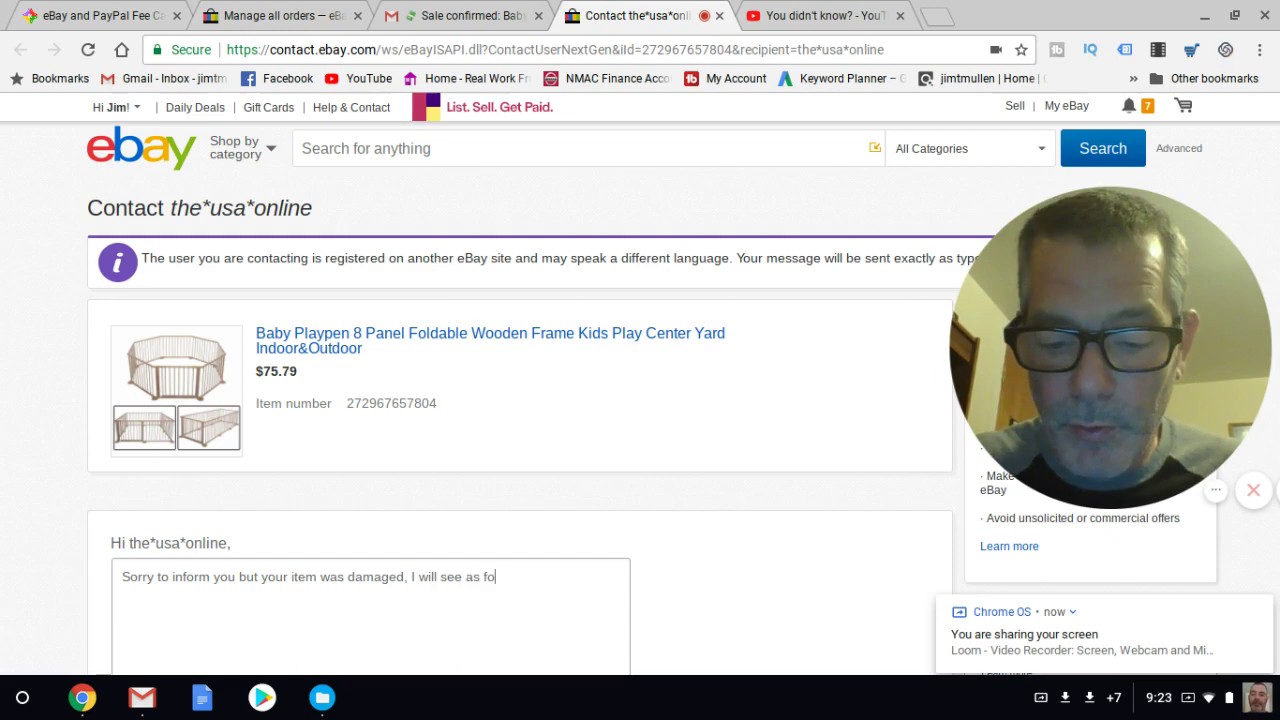
pyautogui.write('r a re')
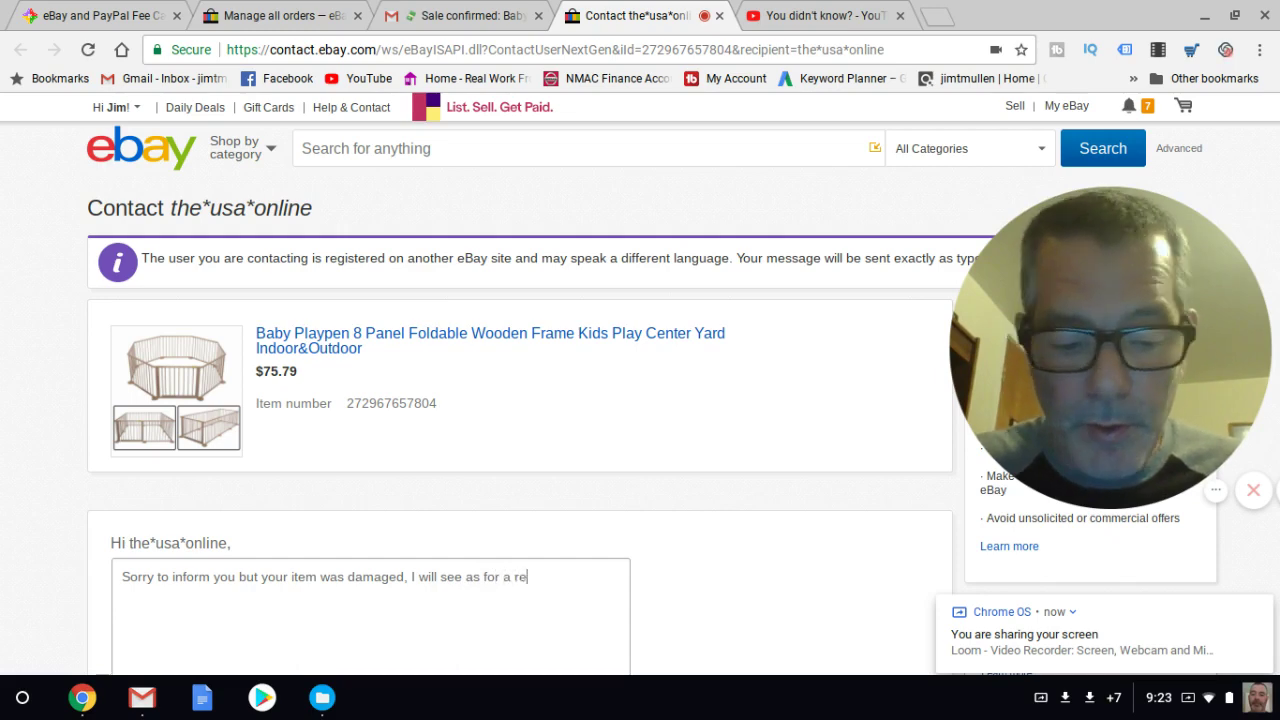
pyautogui.write('placem')
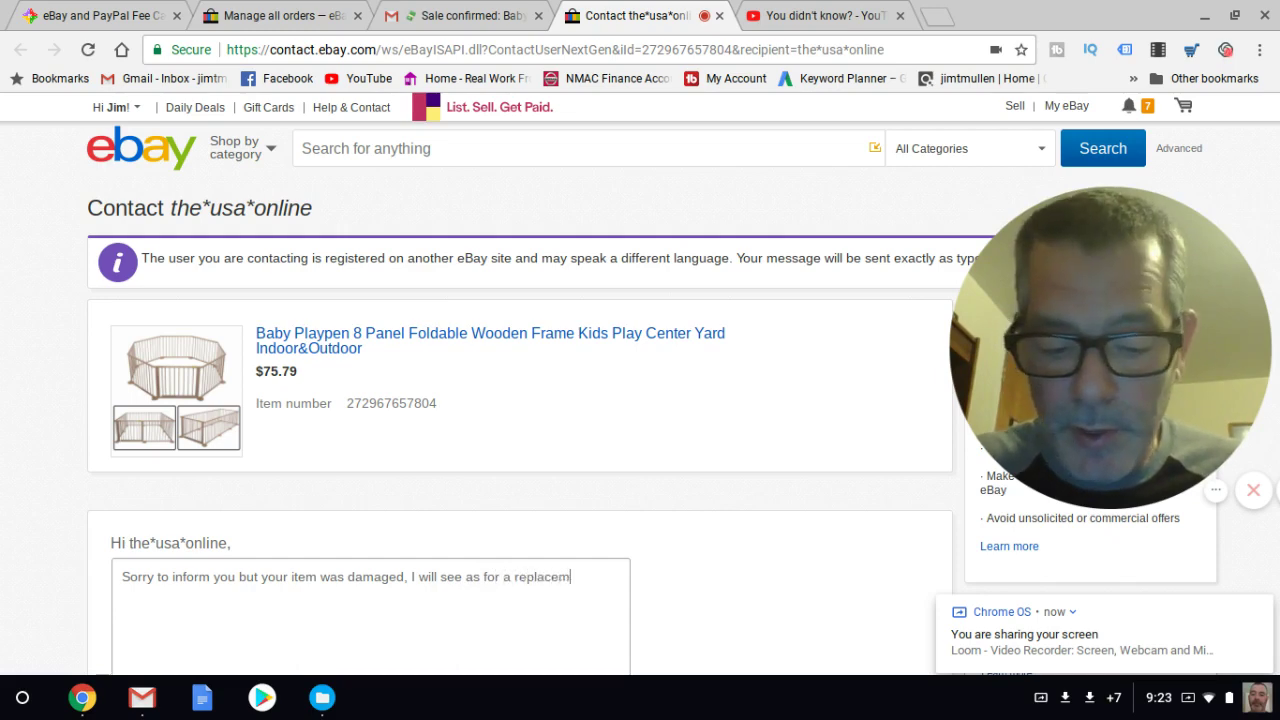
pyautogui.write('ent but')
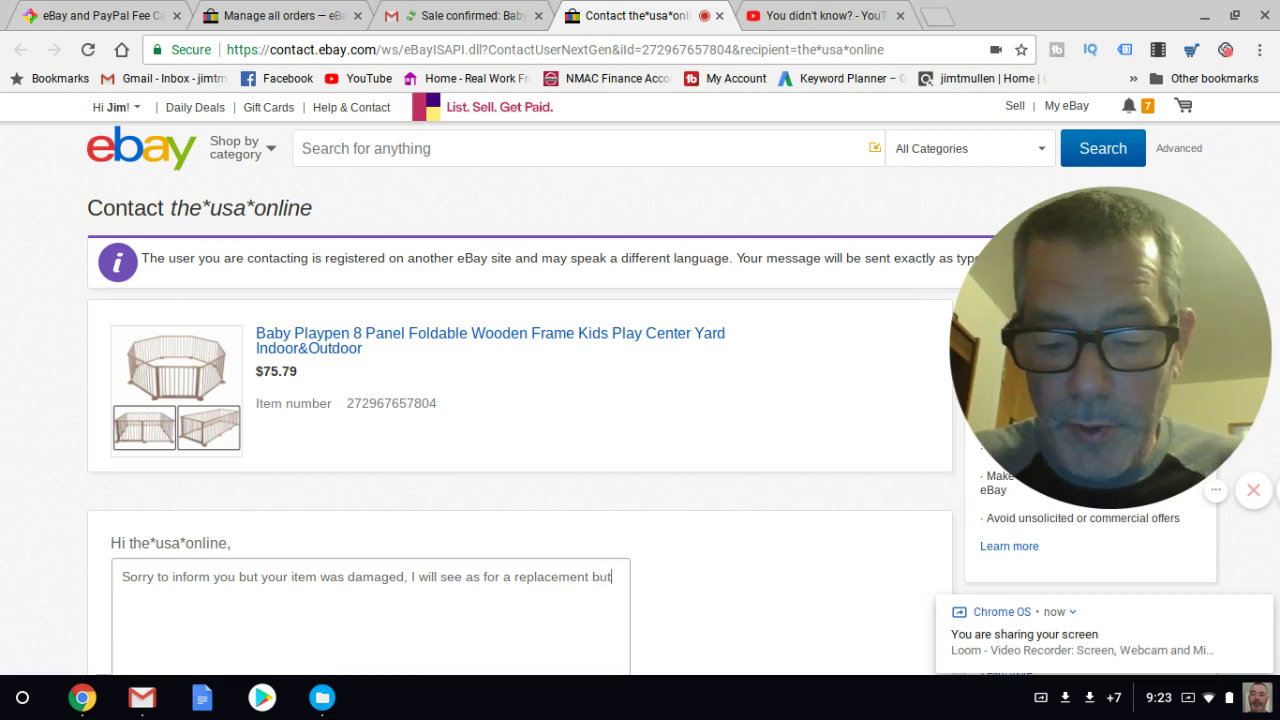
pyautogui.write(' cannot')
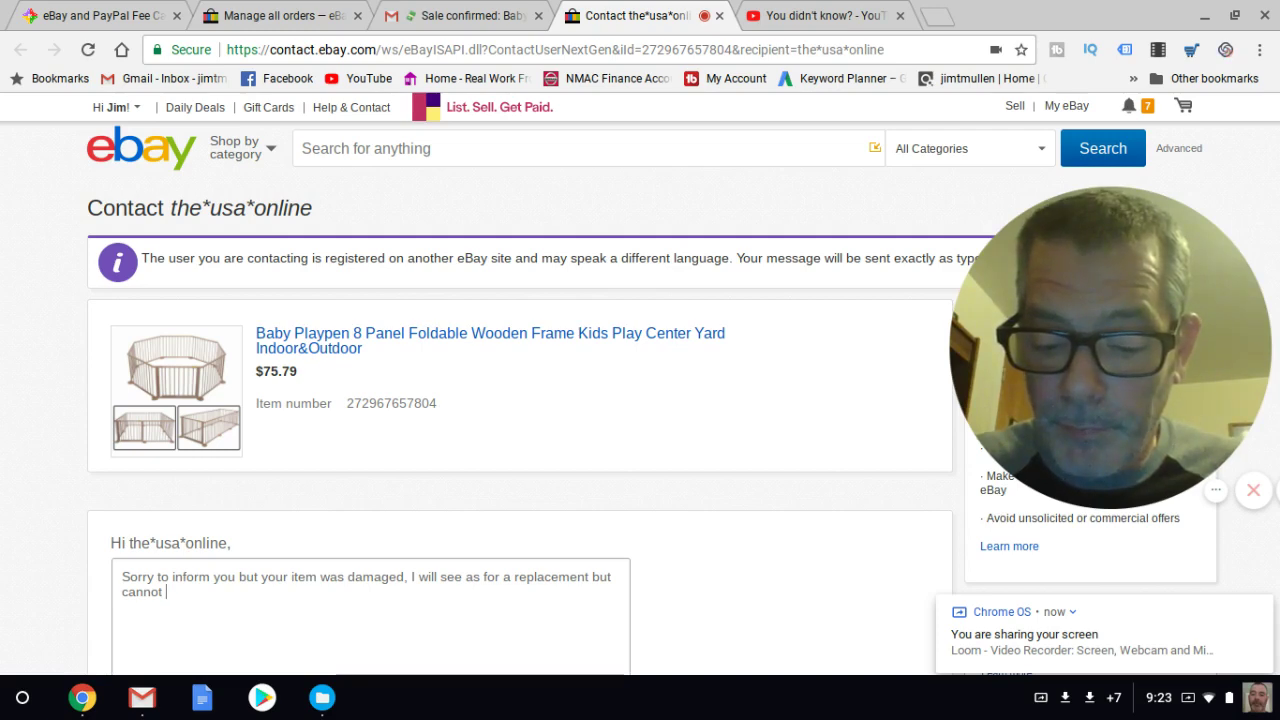
# - Try to continue the message with 'quratee' and check the spelling suggestions for that word
pyautogui.write('qu')
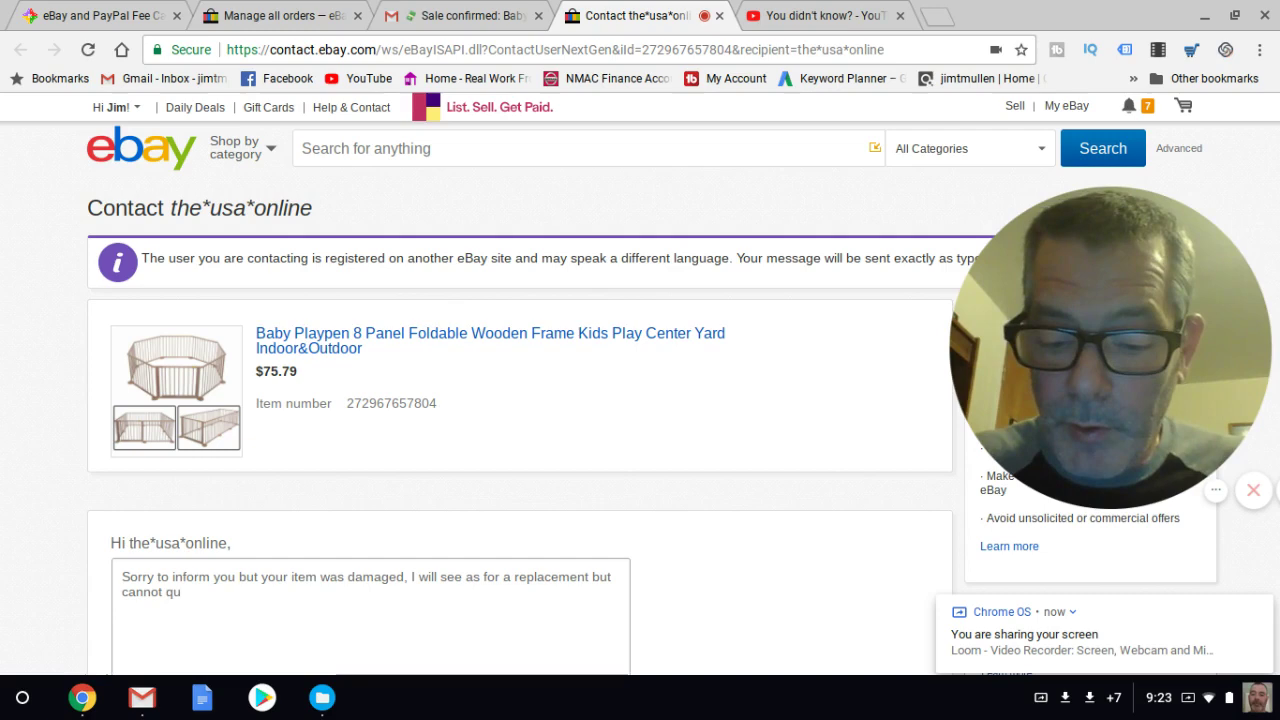
pyautogui.write('ratee')
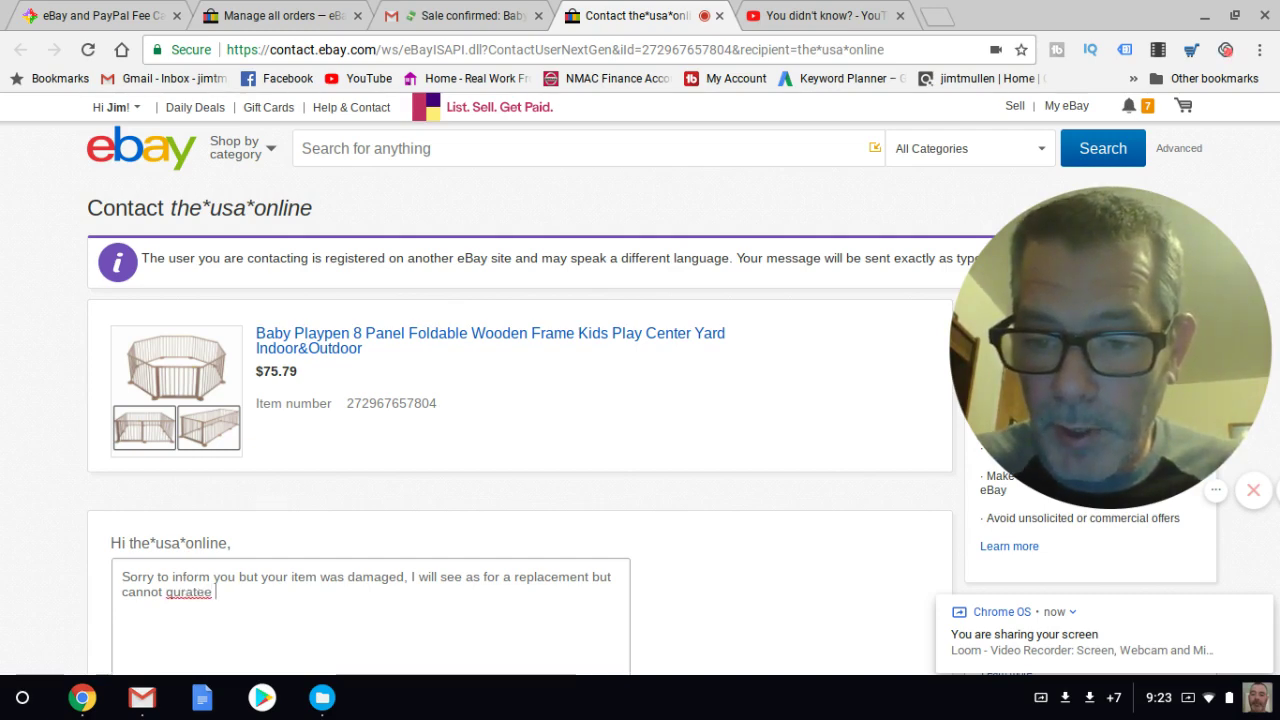
pyautogui.click(185, 592)
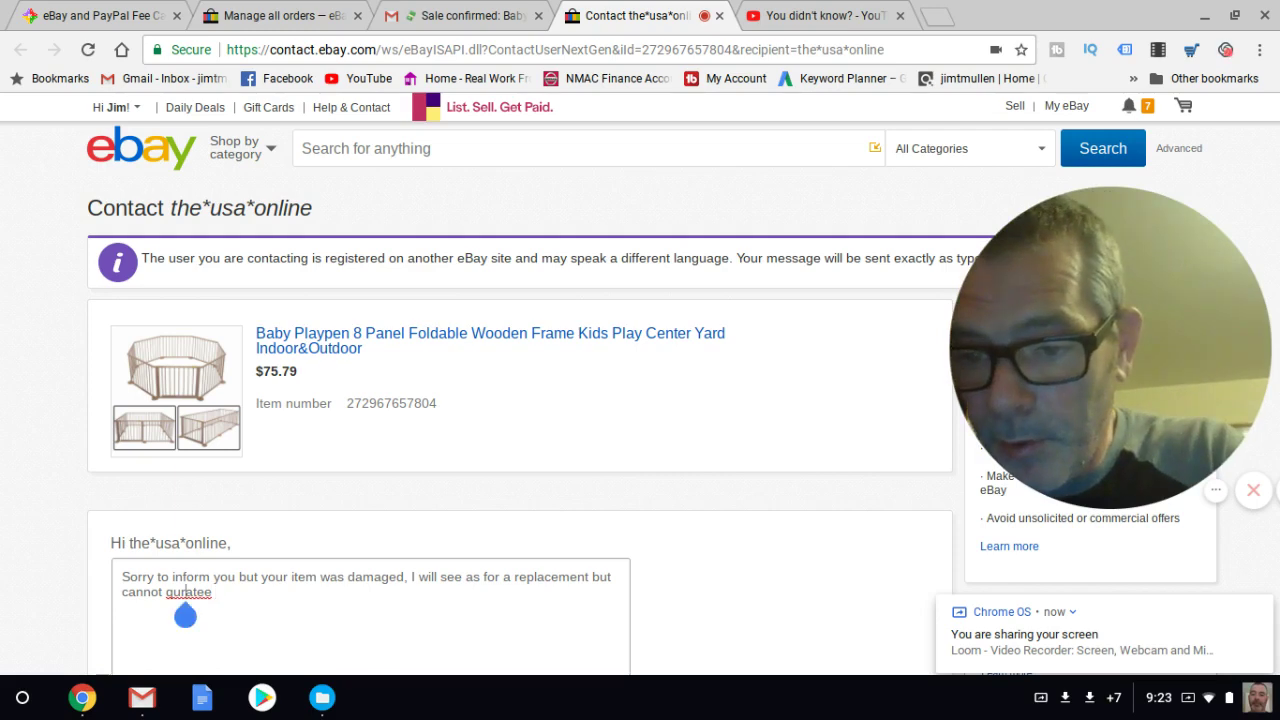
pyautogui.doubleClick(188, 592)
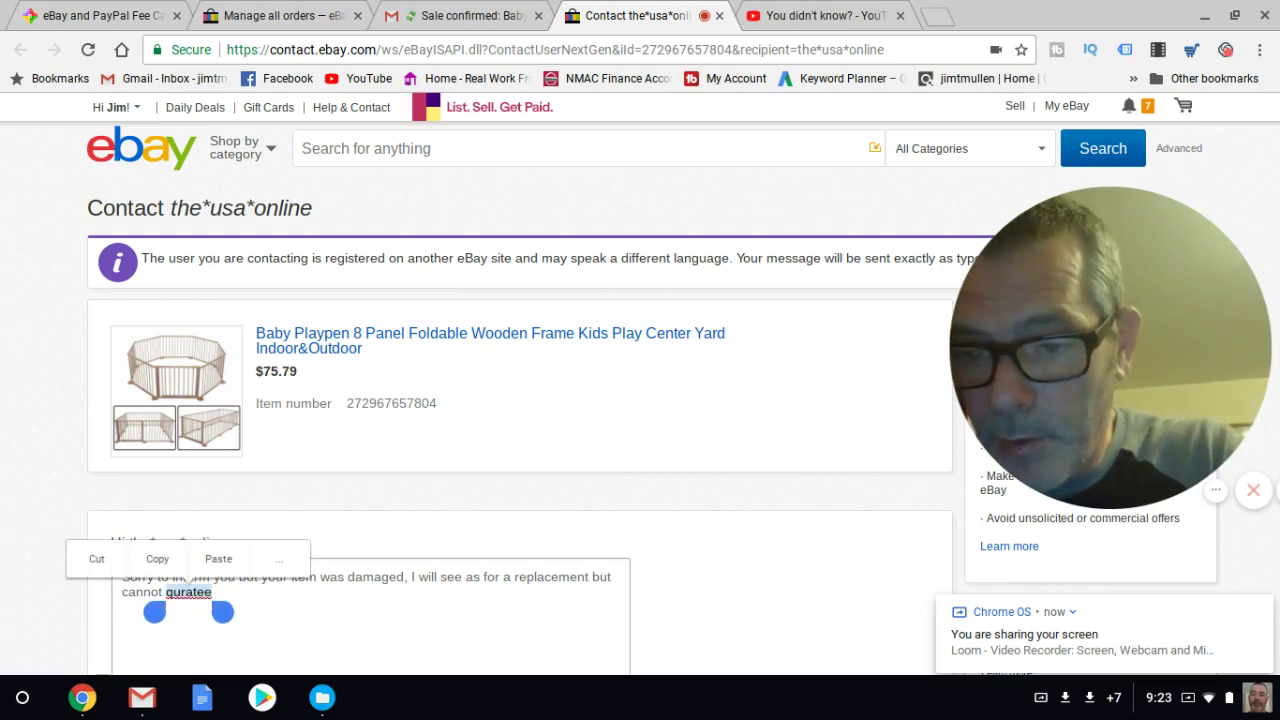
pyautogui.rightClick(188, 592)
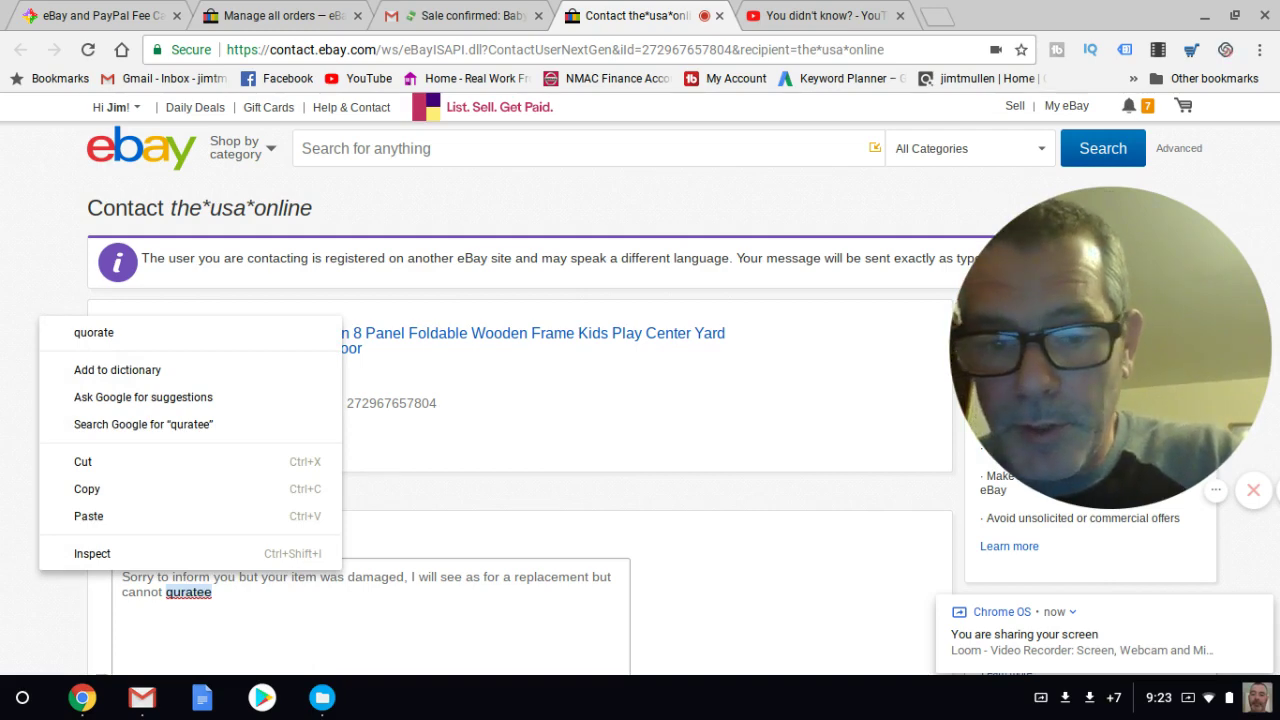
pyautogui.press('Escape')
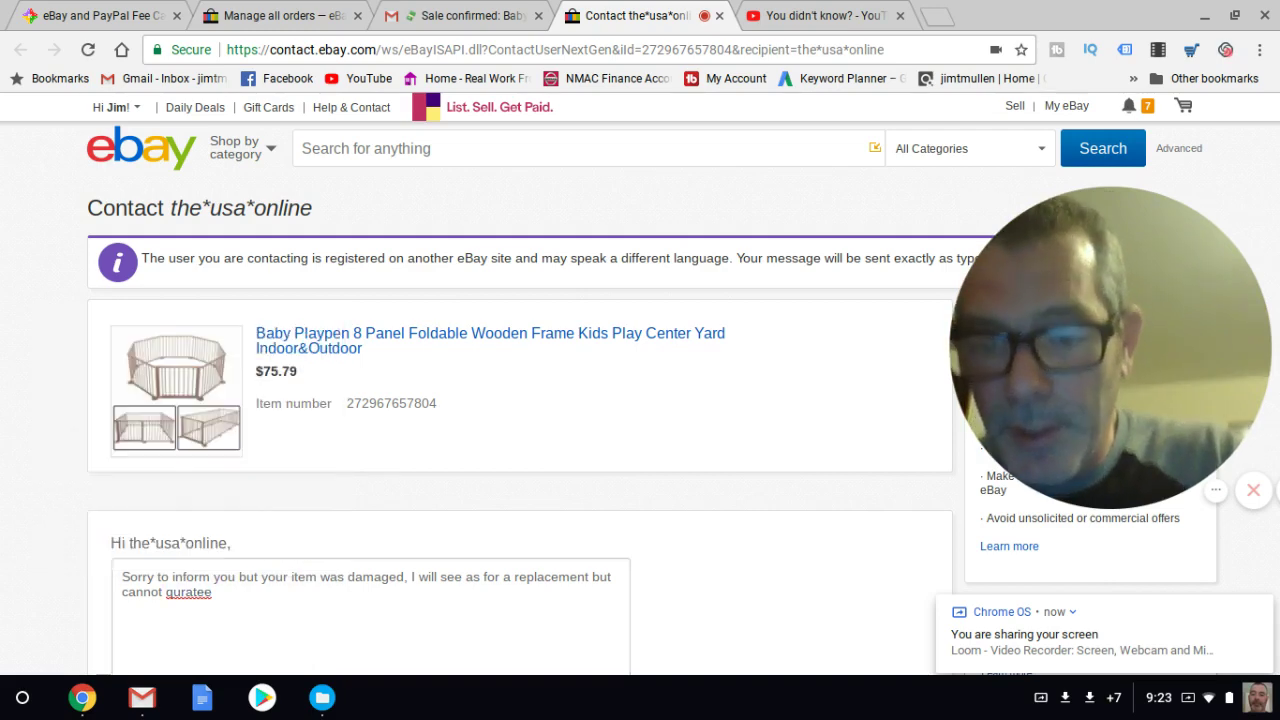
# - Replace 'quratee' at the end of the message with 'qoute a new price so I will refund'
pyautogui.click(216, 593)
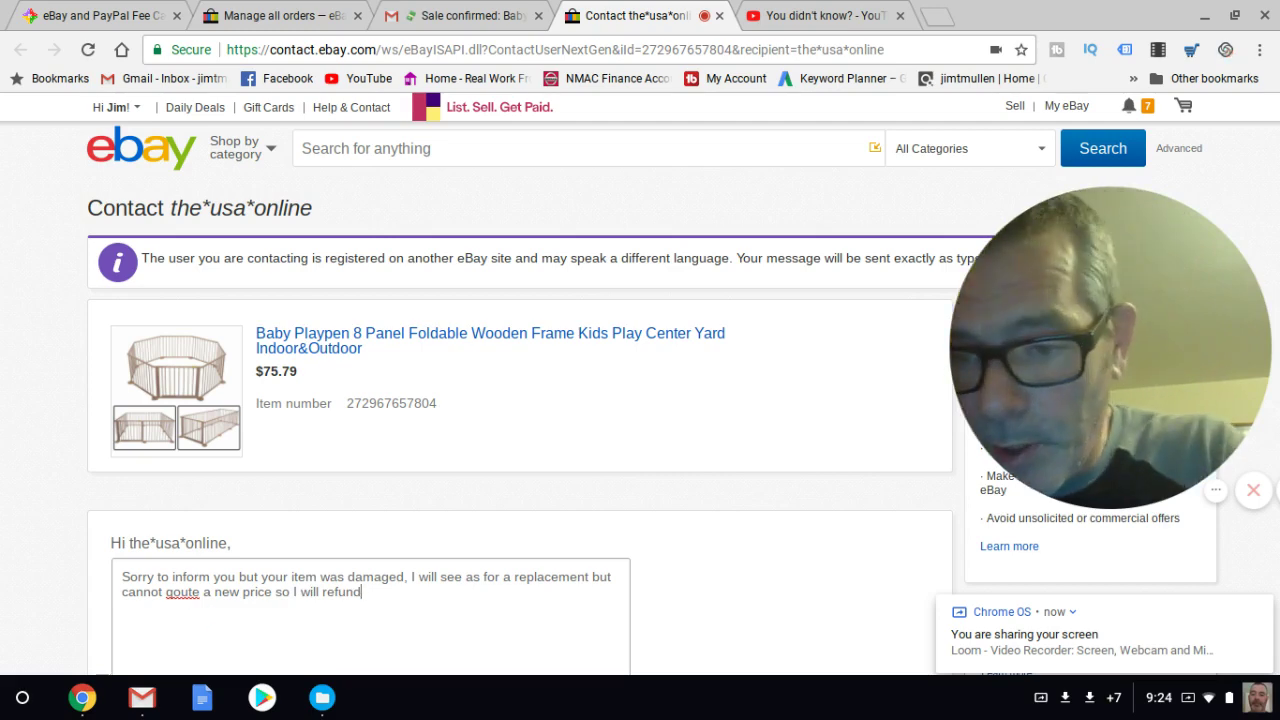
# - Correct the misspelled word 'qoute' in the buyer message to the suggested spelling 'quote'
pyautogui.click(200, 592)
pyautogui.click(180, 592)
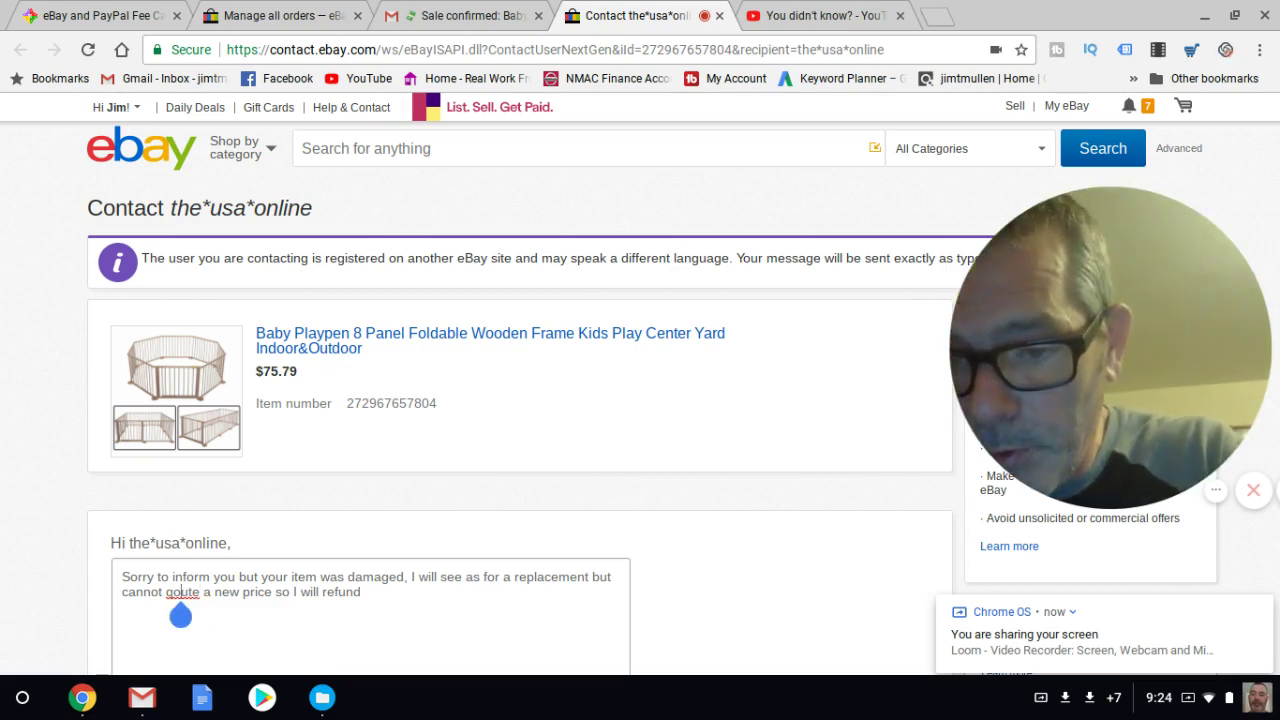
pyautogui.doubleClick(182, 592)
pyautogui.rightClick(182, 592)
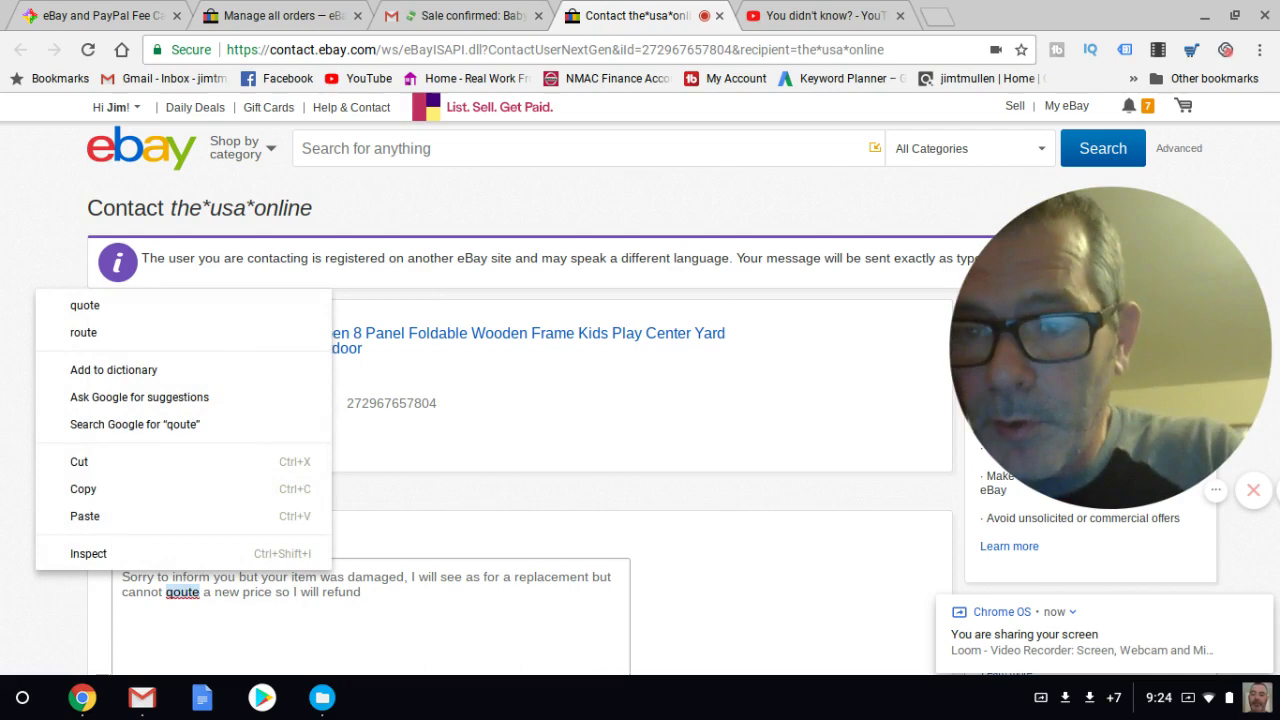
pyautogui.click(85, 305)
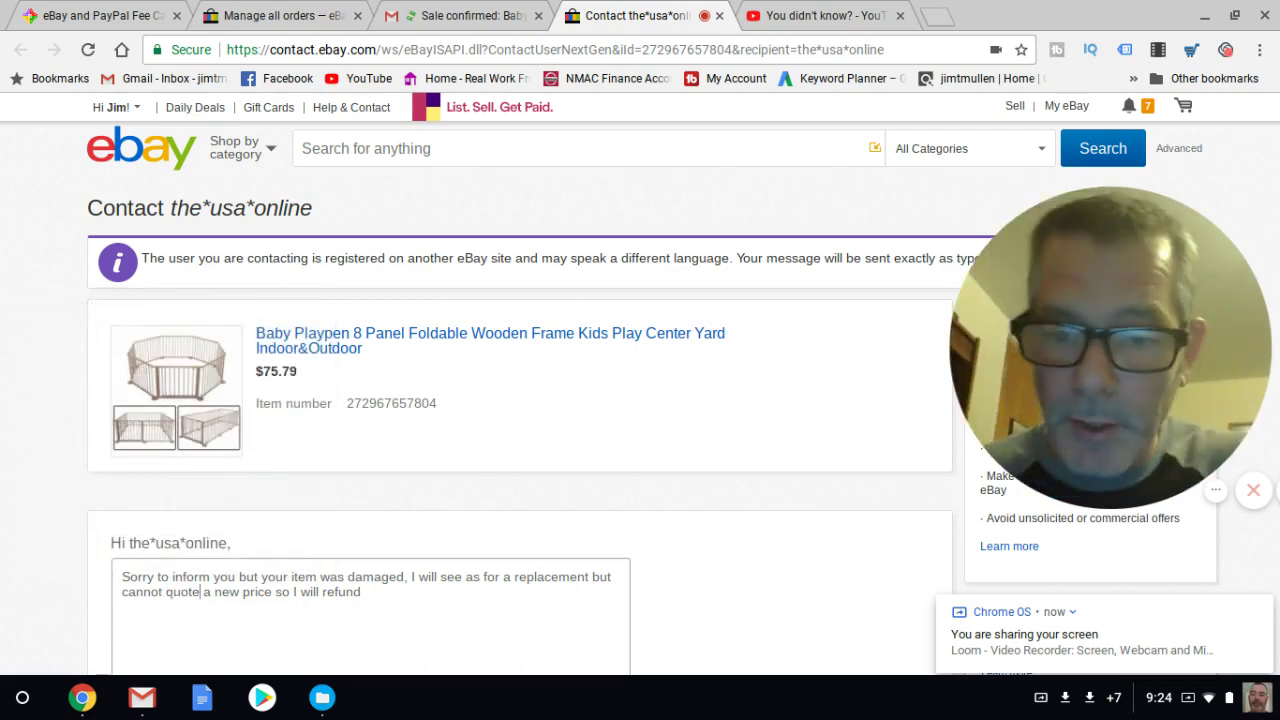
# - Finish the buyer message with 'you right away' after 'refund' and send it
pyautogui.click(361, 592)
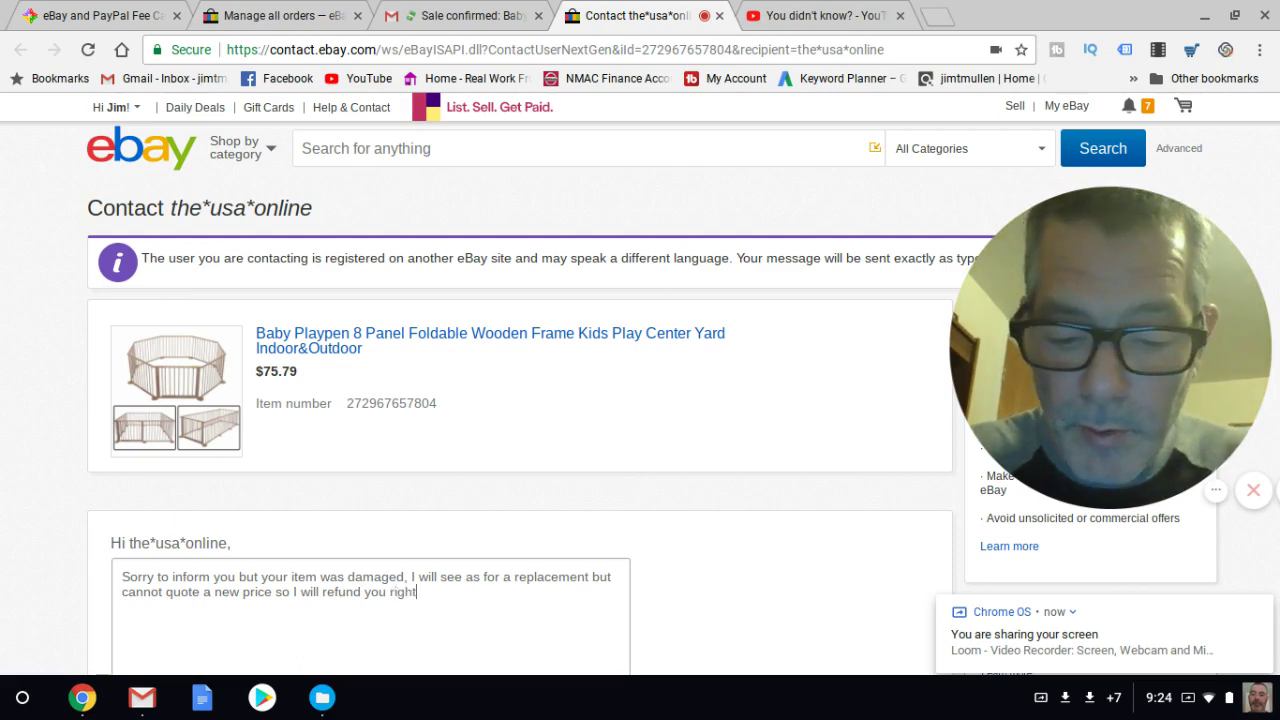
pyautogui.write('you right away')
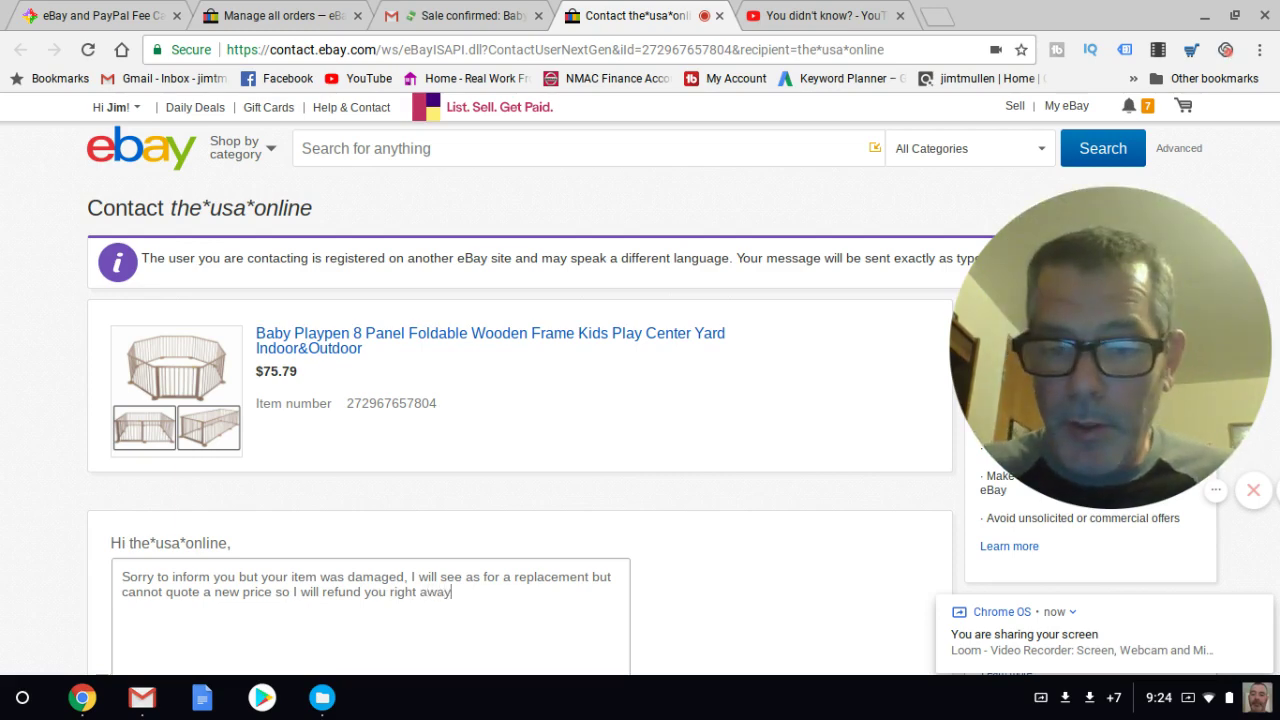
pyautogui.scroll(-2, 520, 400)
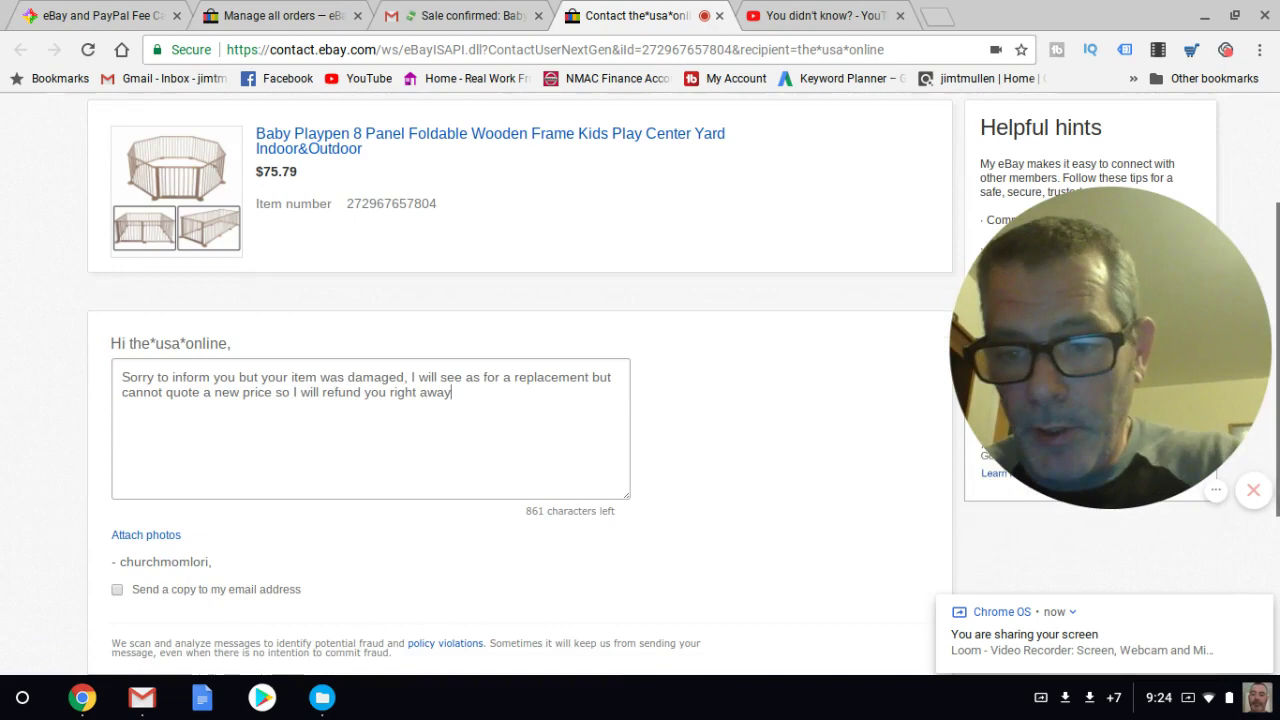
pyautogui.scroll(-2, 520, 400)
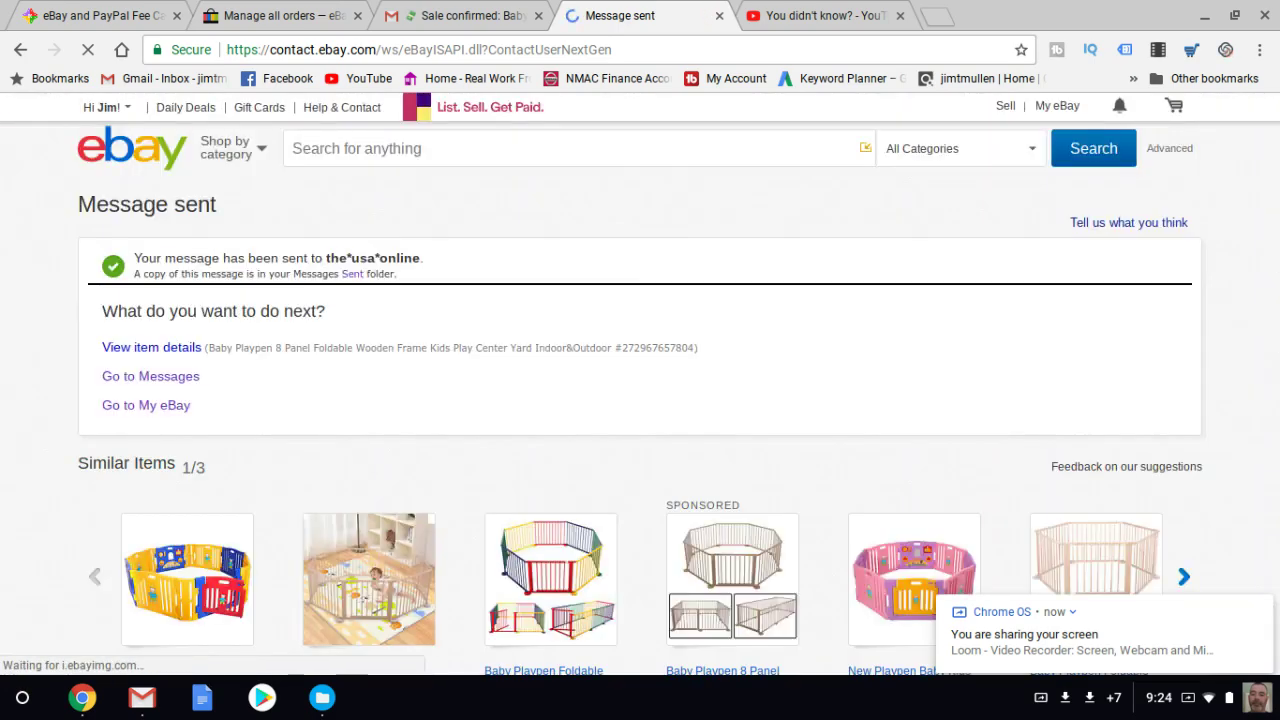
# - Return to the Manage all orders page and start cancelling the Baby Playpen 8 Panel order
pyautogui.hotkey('ctrl', '2')
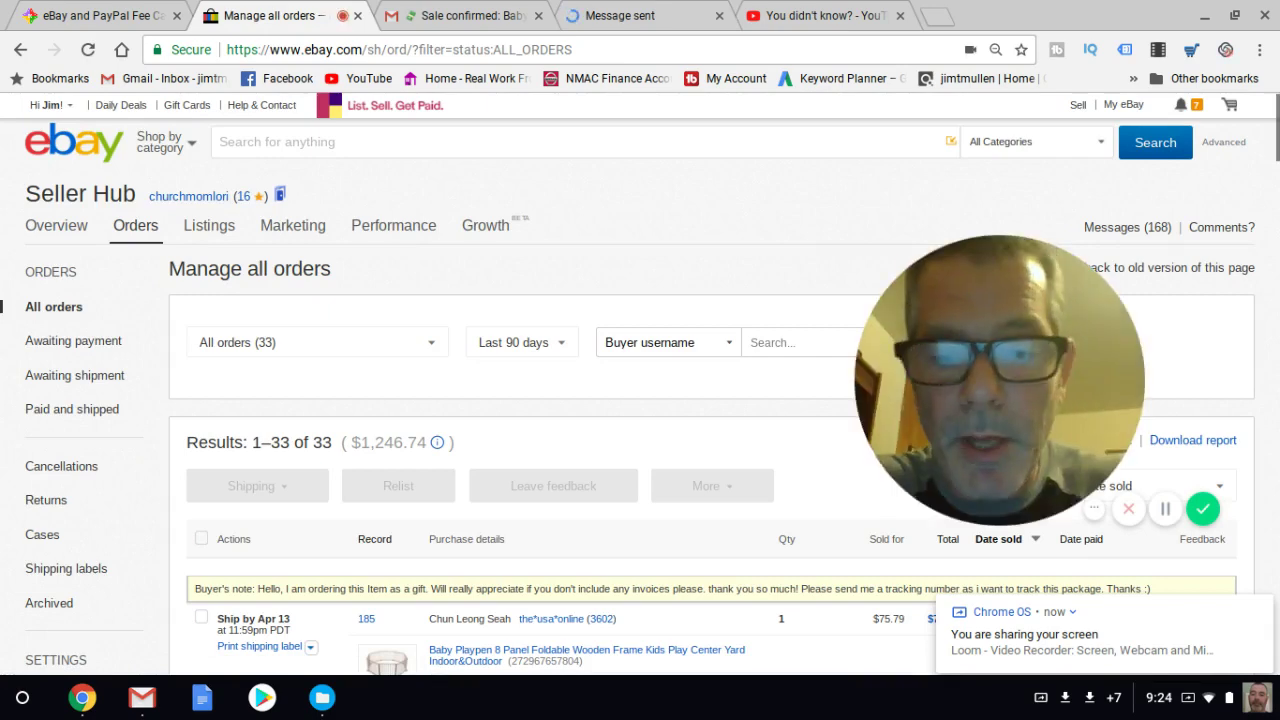
pyautogui.scroll(-3, 640, 400)
pyautogui.scroll(-2, 450, 400)
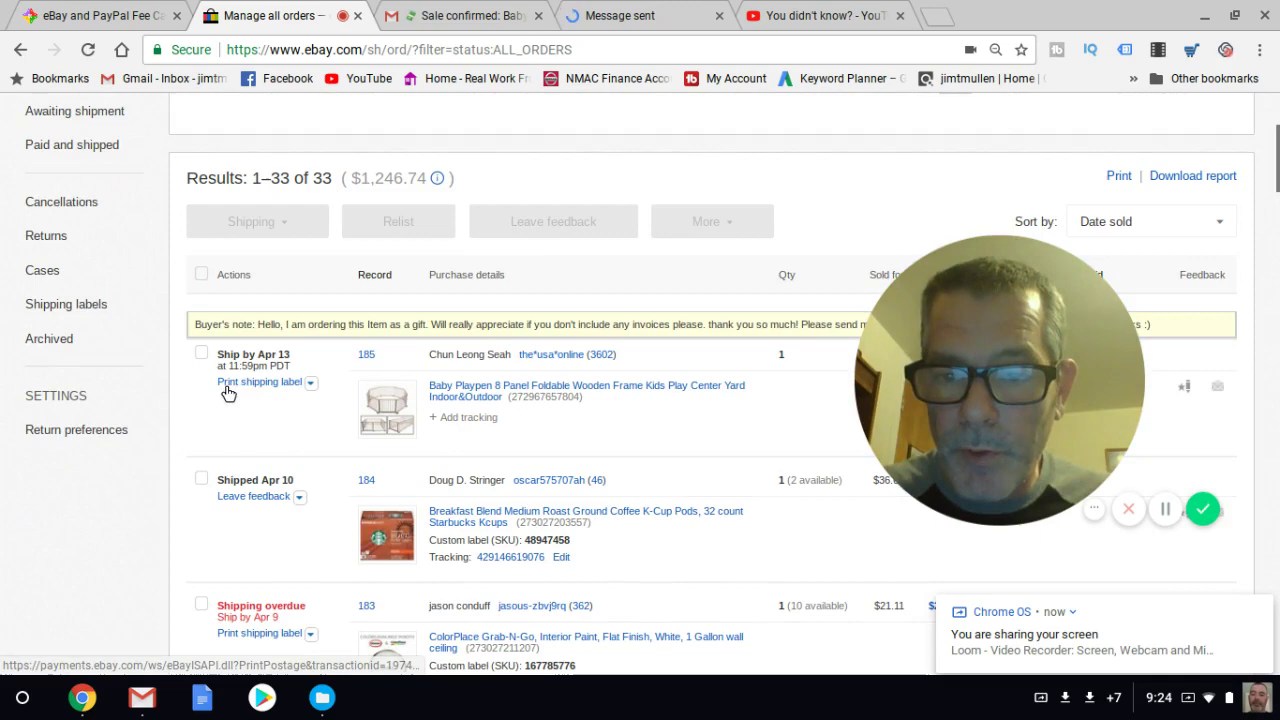
pyautogui.click(310, 386)
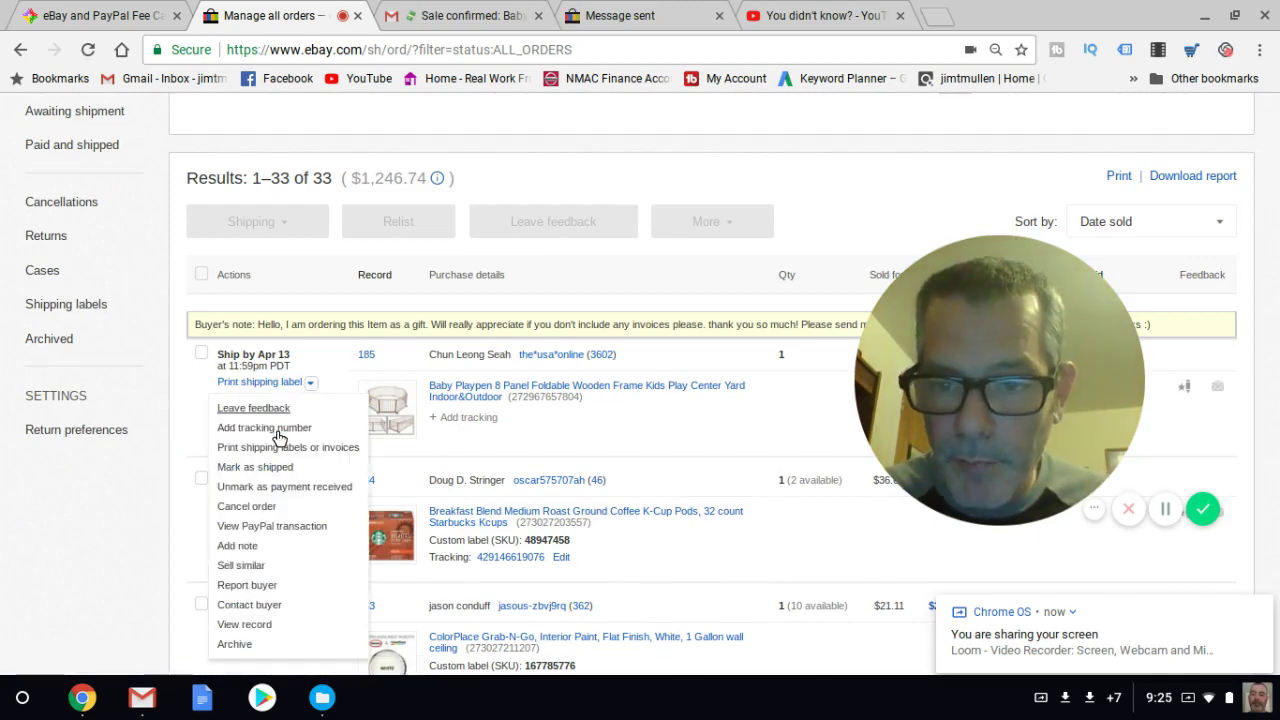
pyautogui.click(240, 510)
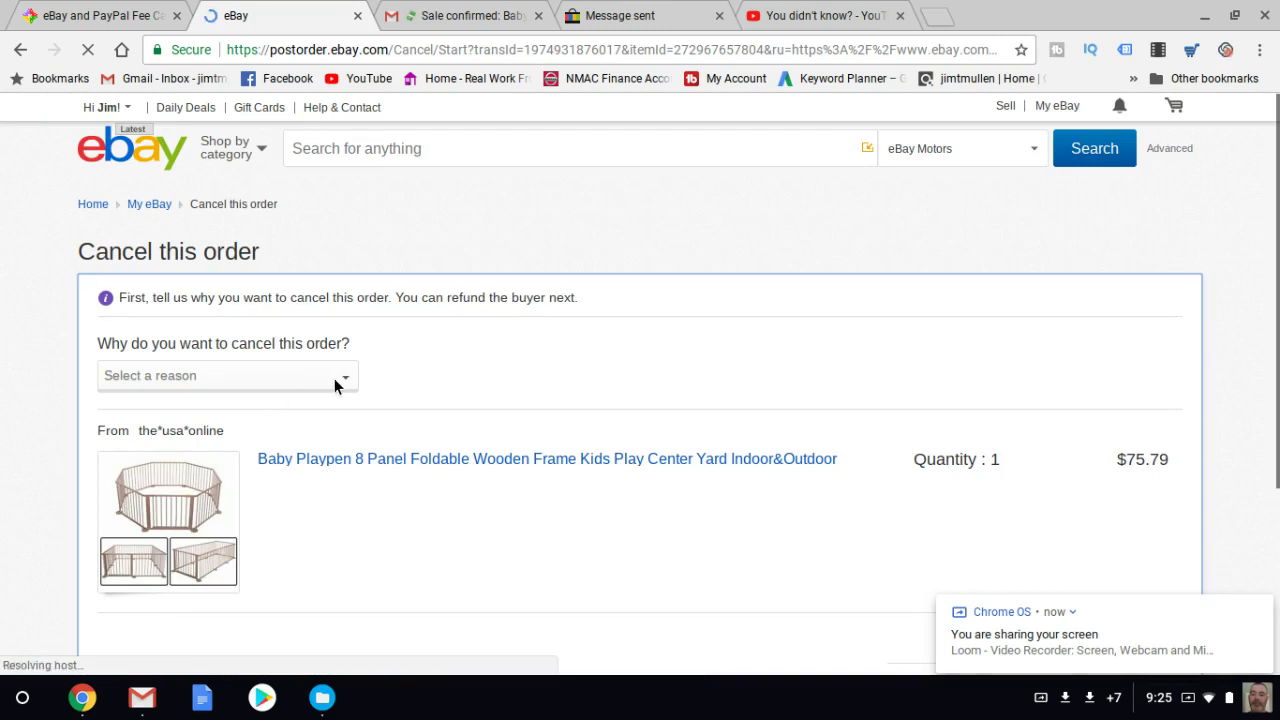
# - Give 'Something was wrong with the buyer's shipping address' as the cancellation reason, continue, and send the buyer the refund
pyautogui.click(346, 378)
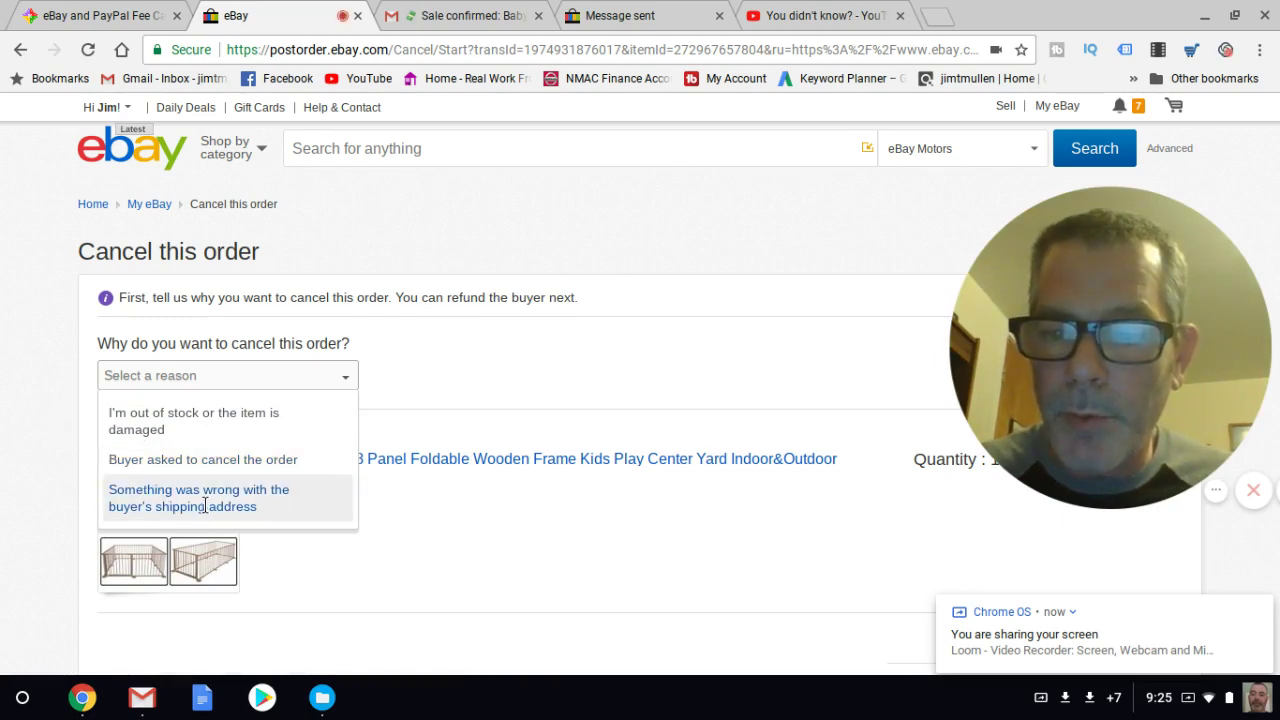
pyautogui.click(203, 505)
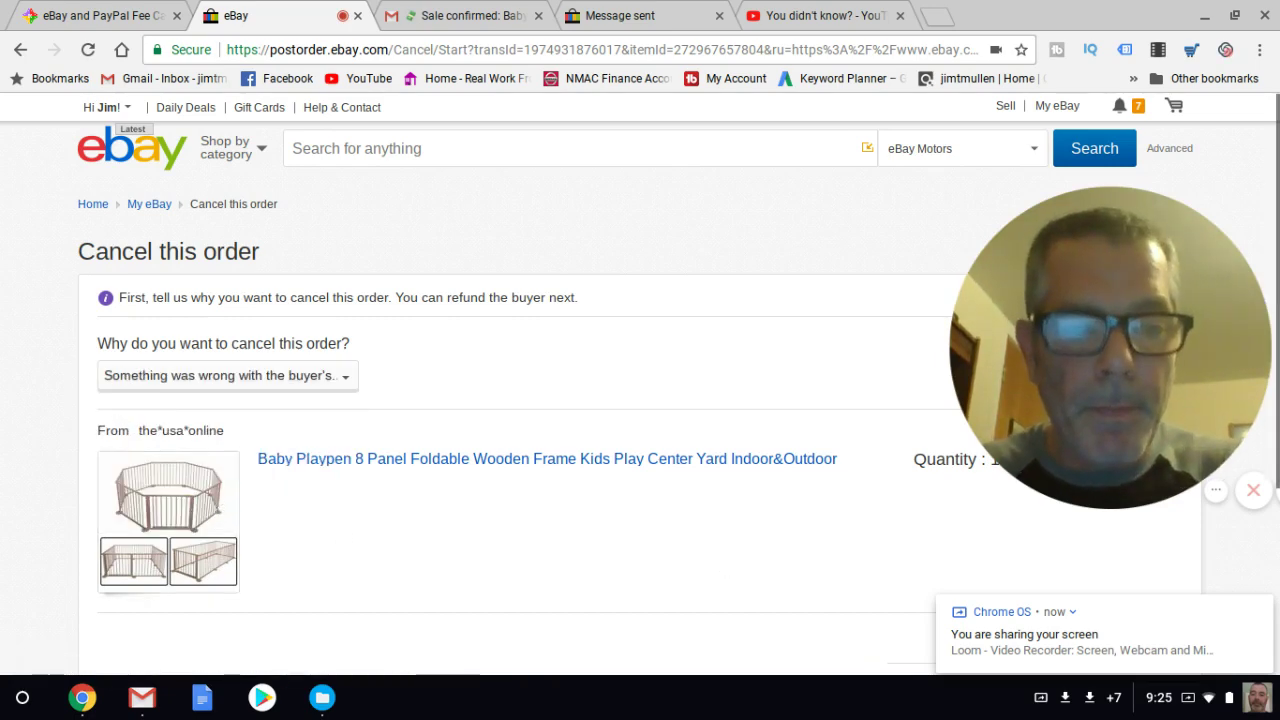
pyautogui.moveTo(1110, 347); pyautogui.dragTo(749, 291)
pyautogui.scroll(-1, 640, 378)
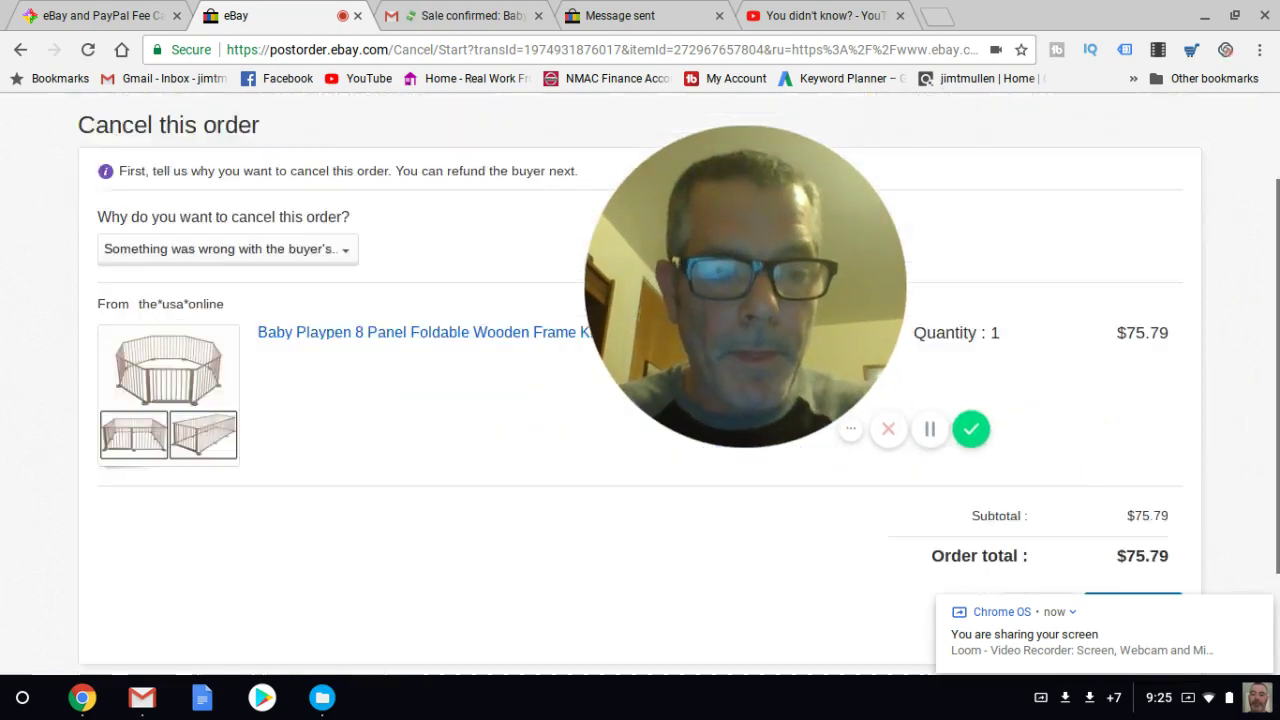
pyautogui.scroll(-1, 640, 380)
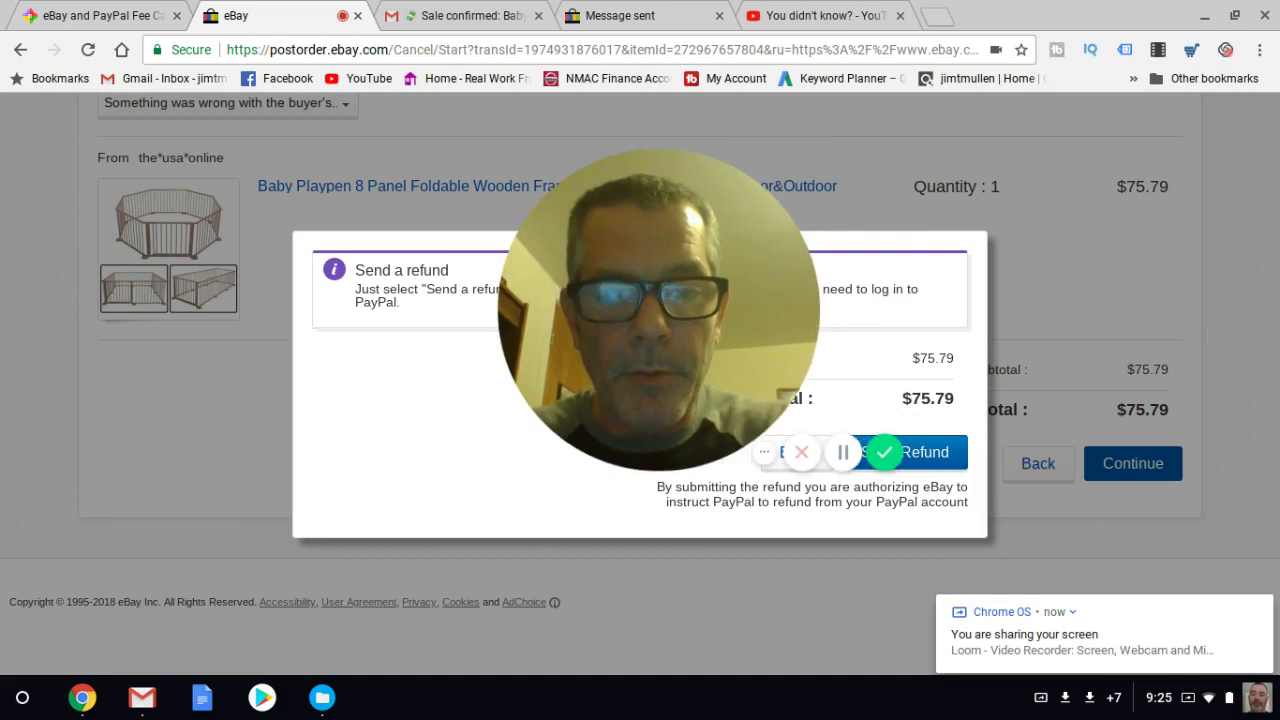
pyautogui.moveTo(658, 310); pyautogui.dragTo(165, 430)
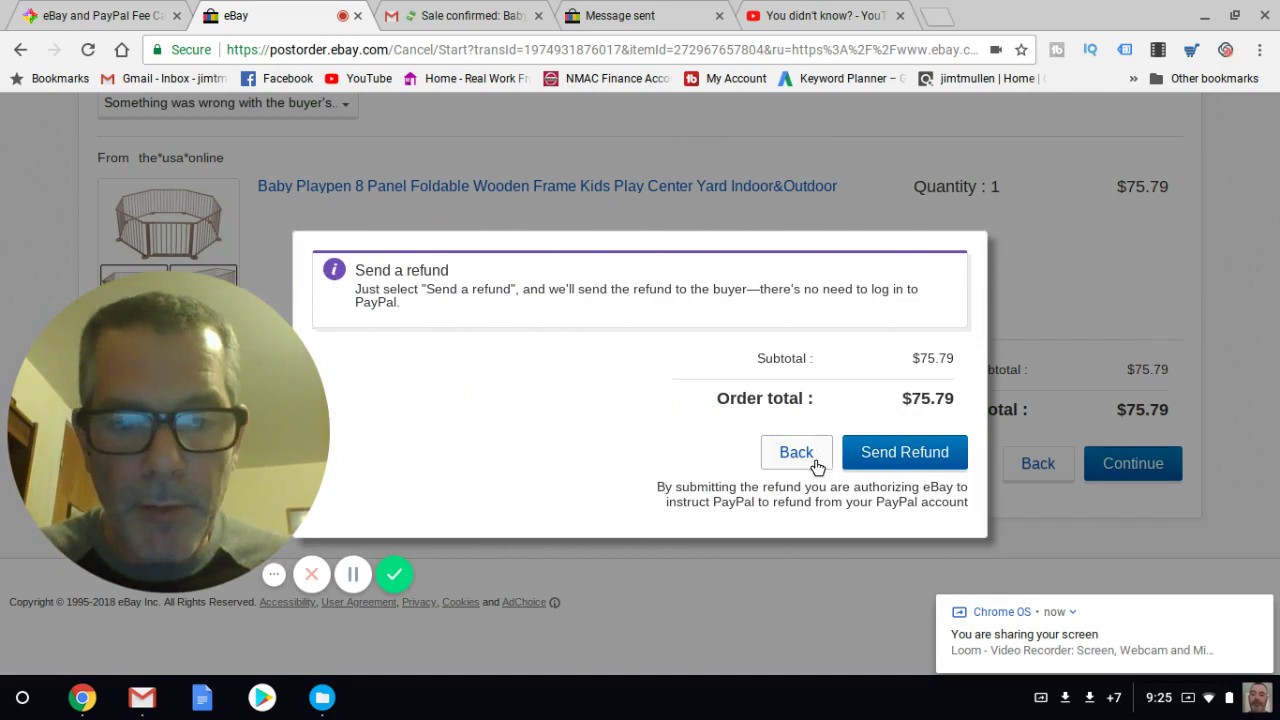
pyautogui.click(877, 455)
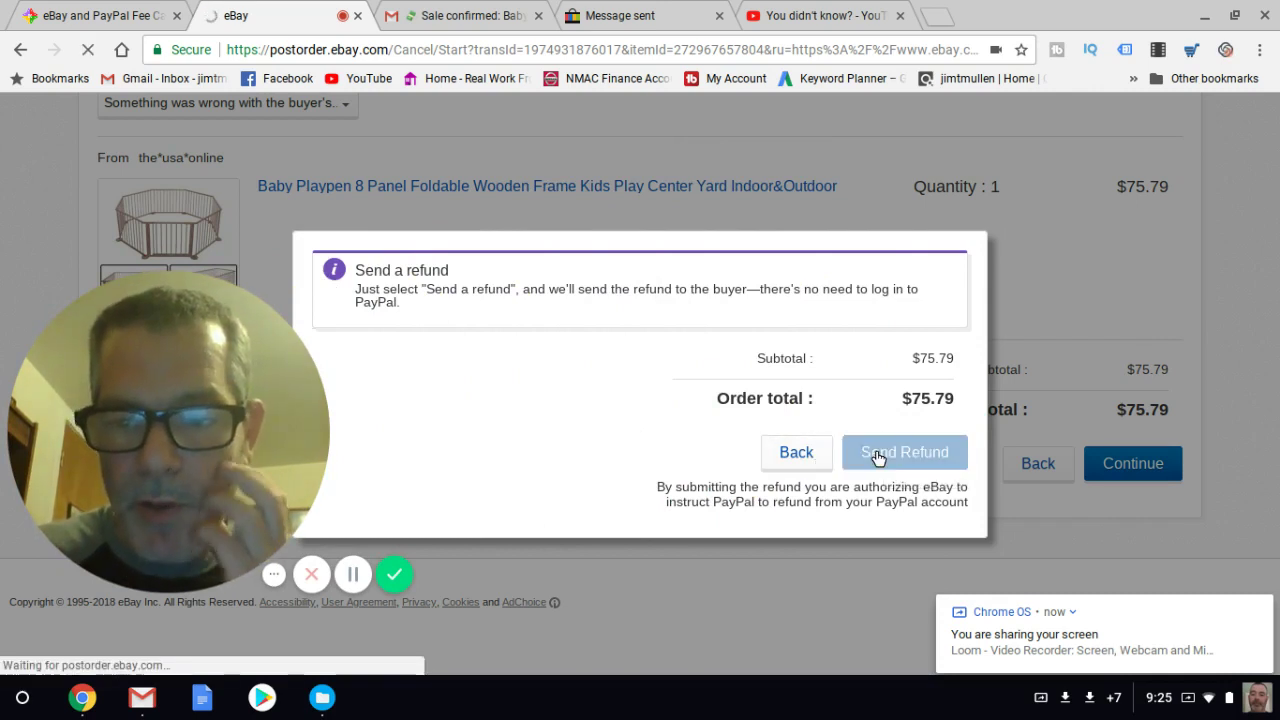